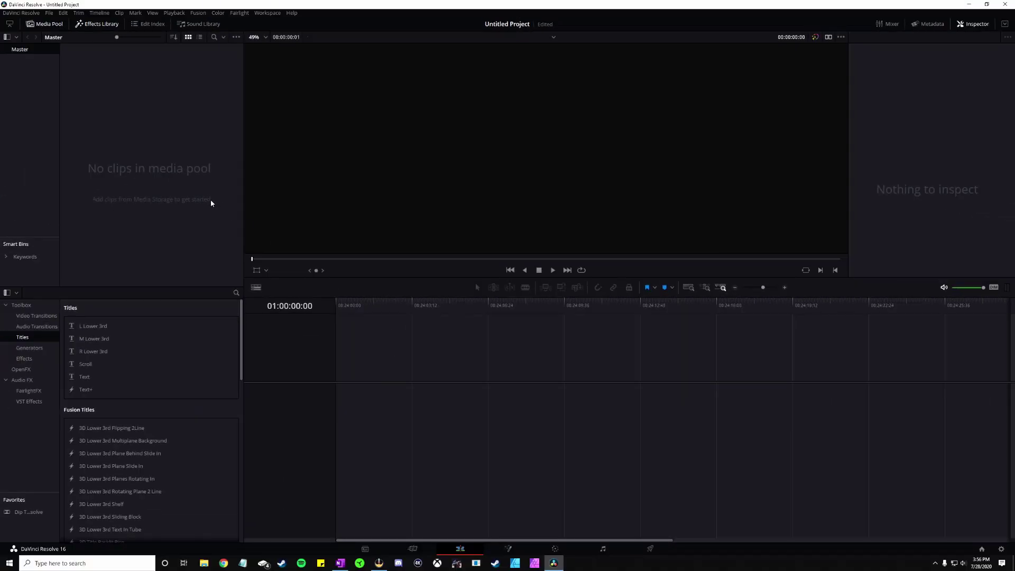
- Bring in the PNG Logo image, create a new timeline, and place the logo at the start of Video 1
{"action": "right_click", "coordinate": [161, 159]}
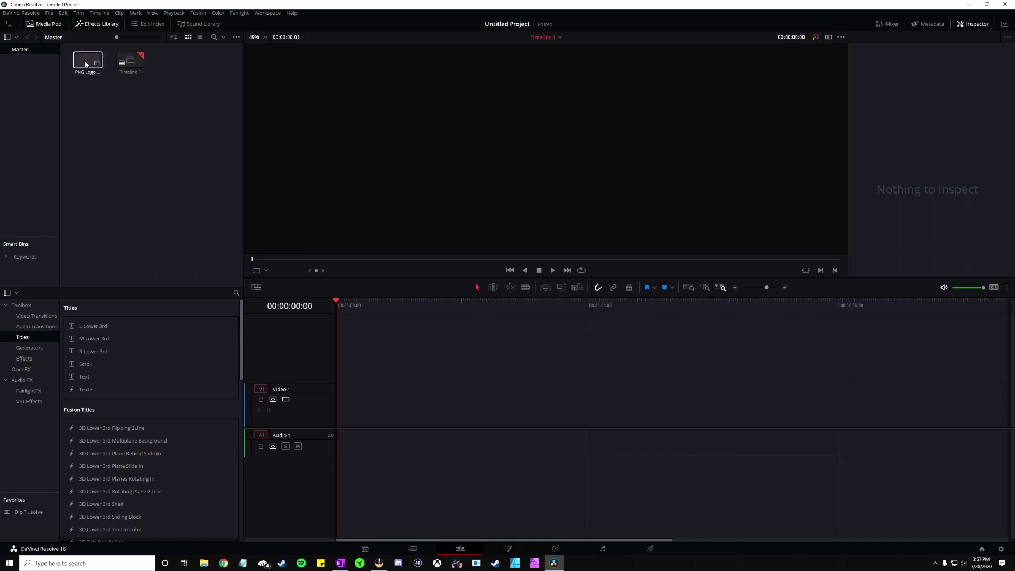
{"action": "left_click_drag", "start_coordinate": [86, 64], "coordinate": [335, 415]}
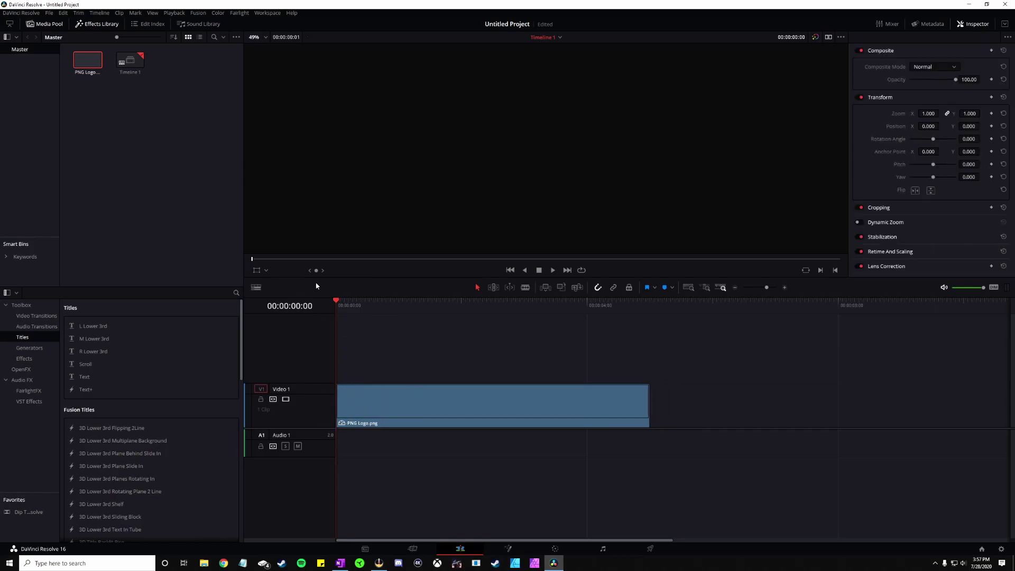
- Convert the PNG Logo clip on Video 1 into a compound clip with the default name
{"action": "left_click_drag", "start_coordinate": [344, 300], "coordinate": [334, 334]}
{"action": "left_click", "coordinate": [392, 395]}
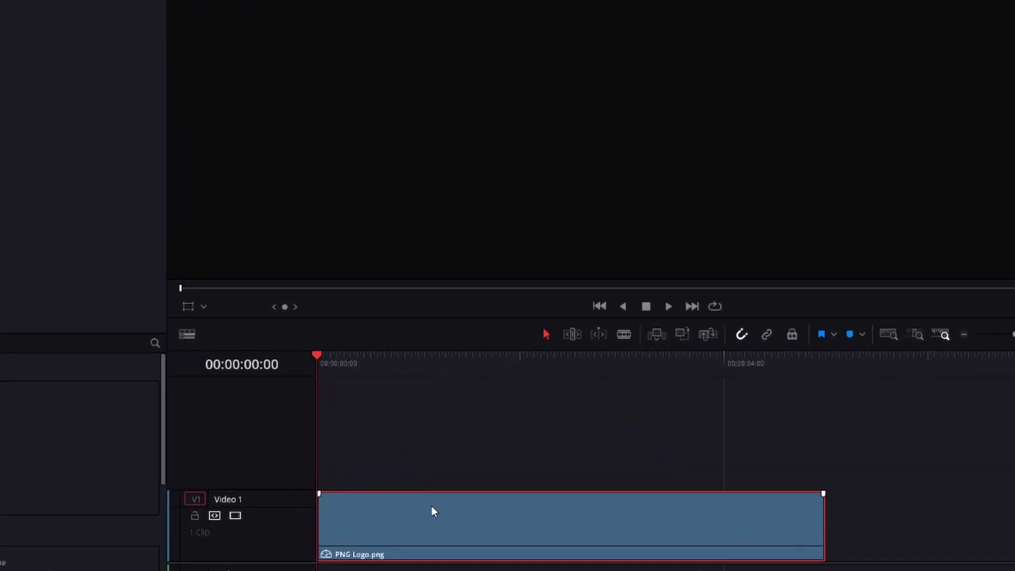
{"action": "right_click", "coordinate": [404, 393]}
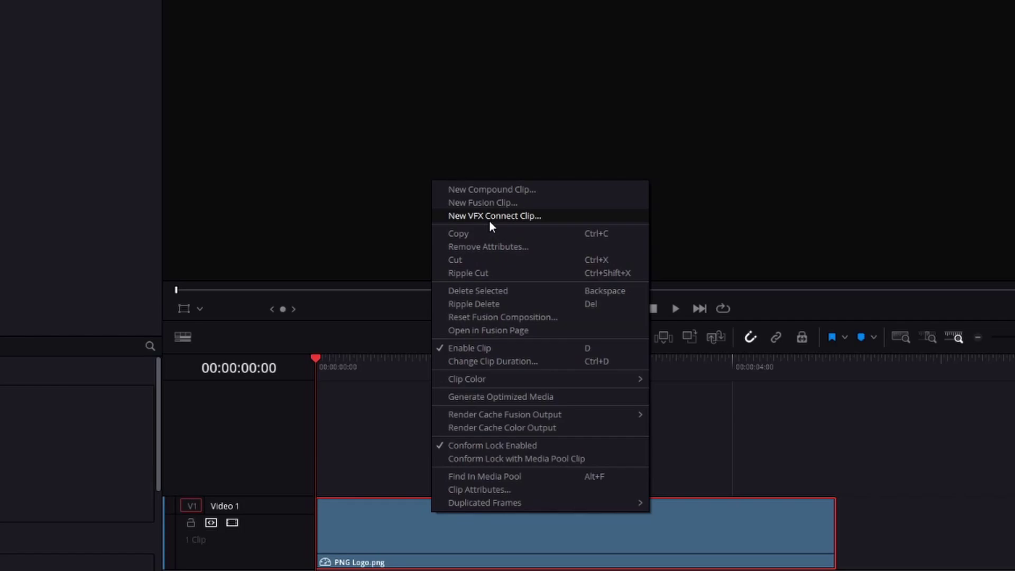
{"action": "left_click", "coordinate": [496, 191]}
{"action": "left_click", "coordinate": [678, 362]}
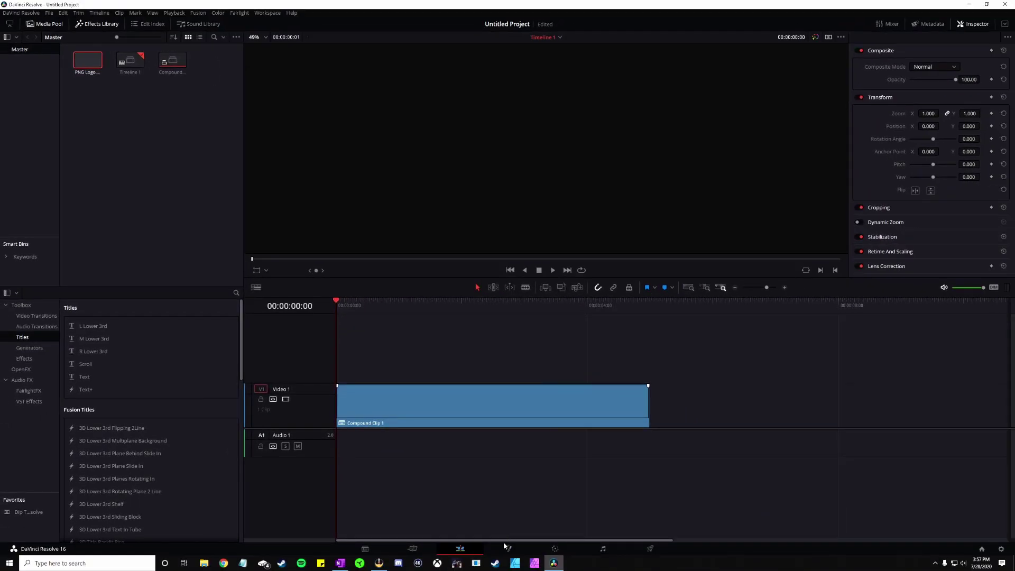
- Open the compound clip in the Fusion page and space MediaIn1 and MediaOut1 far apart in the node graph
{"action": "left_click", "coordinate": [507, 550]}
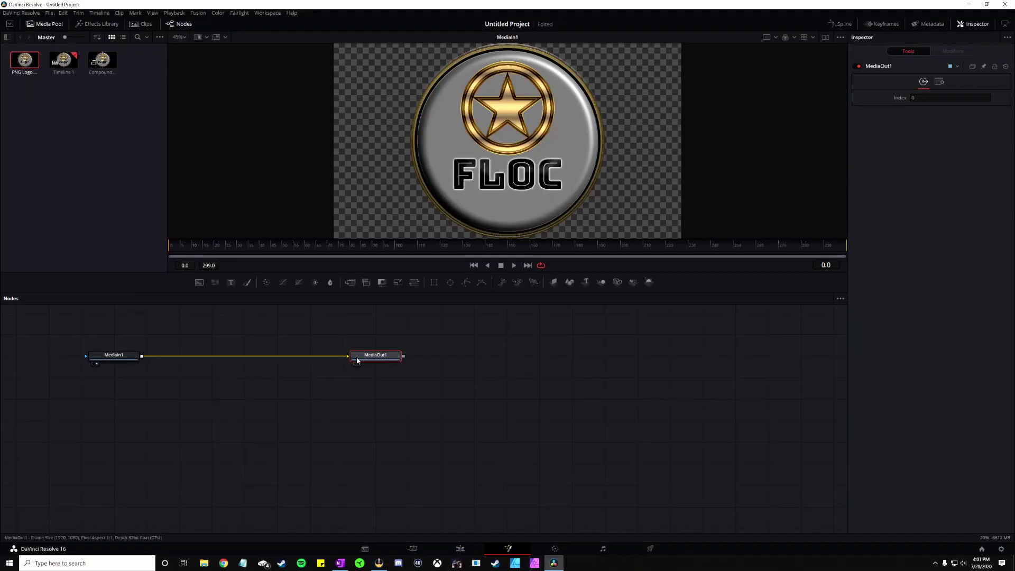
{"action": "left_click_drag", "start_coordinate": [366, 365], "coordinate": [694, 406]}
{"action": "left_click_drag", "start_coordinate": [104, 364], "coordinate": [235, 406]}
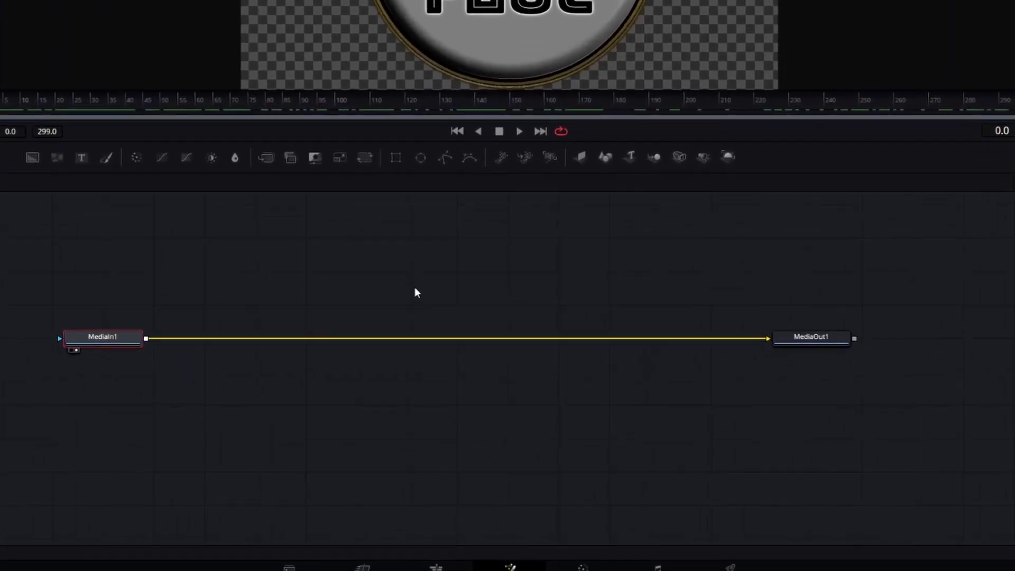
- Review the node graph's tool arrangement and pipe options, including arranging to grid and orthogonal pipes
{"action": "right_click", "coordinate": [447, 370]}
{"action": "mouse_move", "coordinate": [495, 386]}
{"action": "mouse_move", "coordinate": [478, 297]}
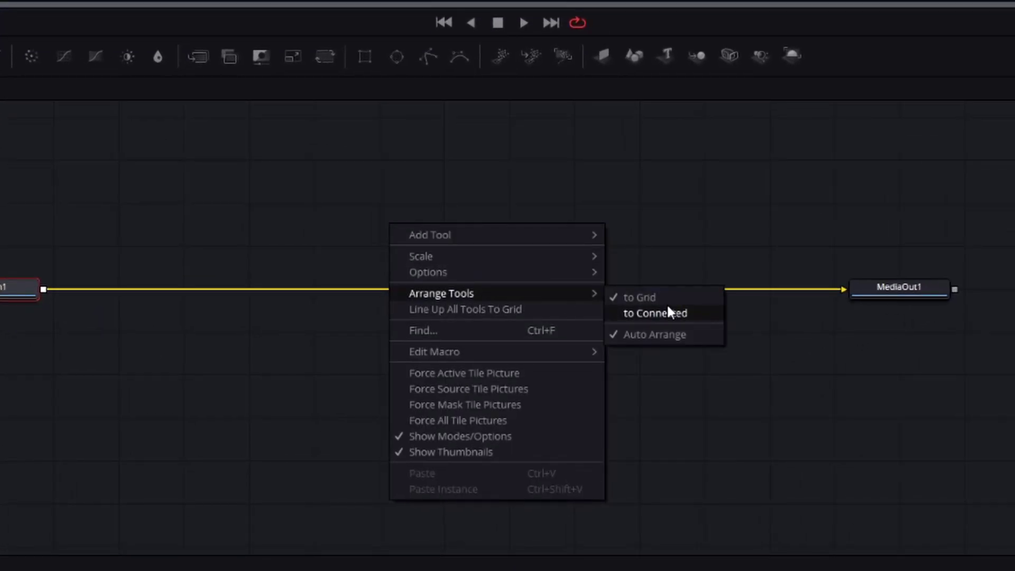
{"action": "mouse_move", "coordinate": [451, 274]}
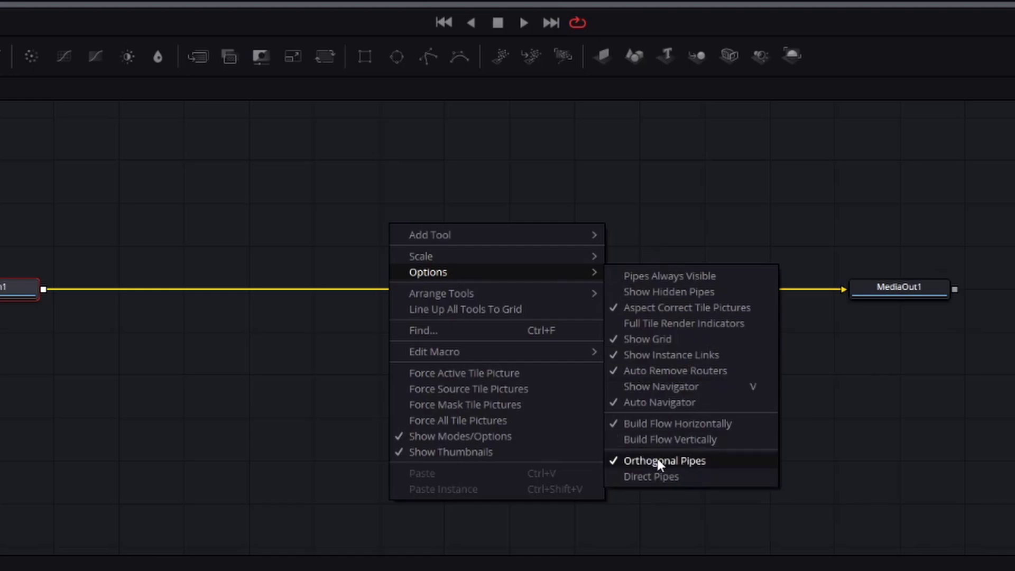
{"action": "left_click", "coordinate": [661, 176]}
{"action": "mouse_move", "coordinate": [240, 398]}
{"action": "left_mouse_down"}
{"action": "mouse_move", "coordinate": [238, 420]}
{"action": "mouse_move", "coordinate": [205, 397]}
{"action": "mouse_move", "coordinate": [255, 408]}
{"action": "mouse_move", "coordinate": [237, 406]}
{"action": "left_mouse_up"}
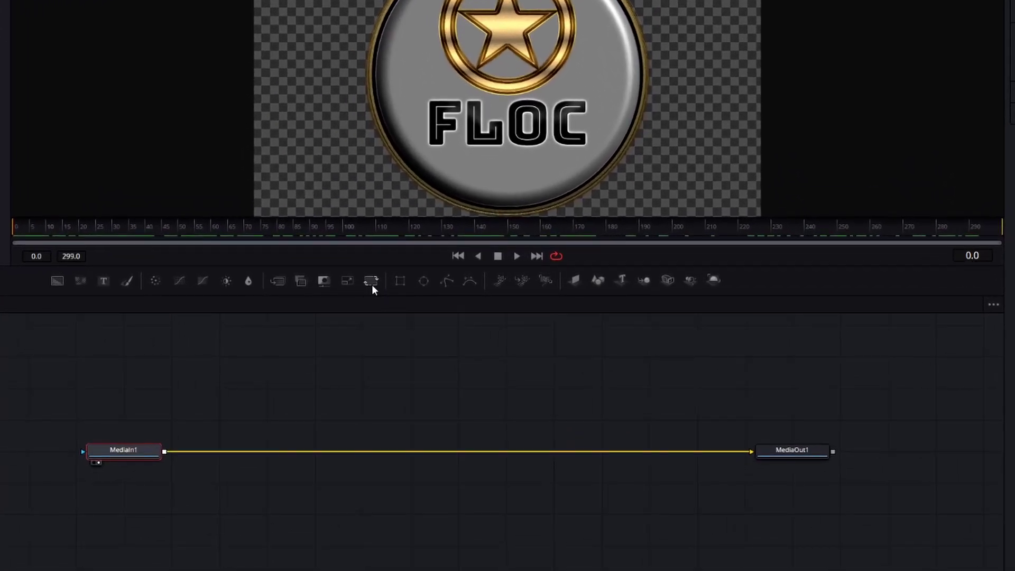
- Insert a Transform node between MediaIn1 and MediaOut1 and show its output in the viewer
{"action": "left_click_drag", "start_coordinate": [373, 281], "coordinate": [332, 464]}
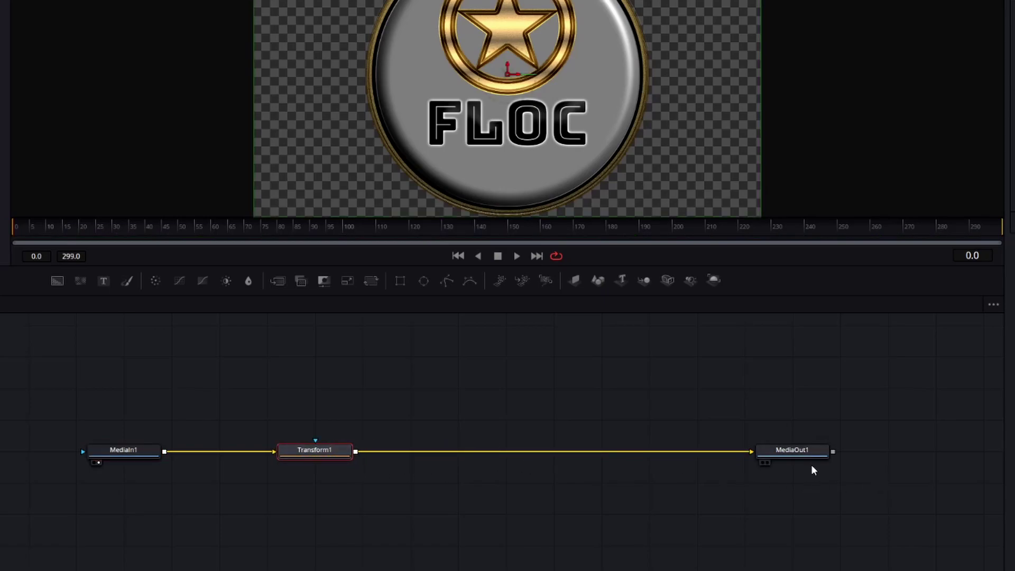
{"action": "left_click_drag", "start_coordinate": [797, 454], "coordinate": [749, 453]}
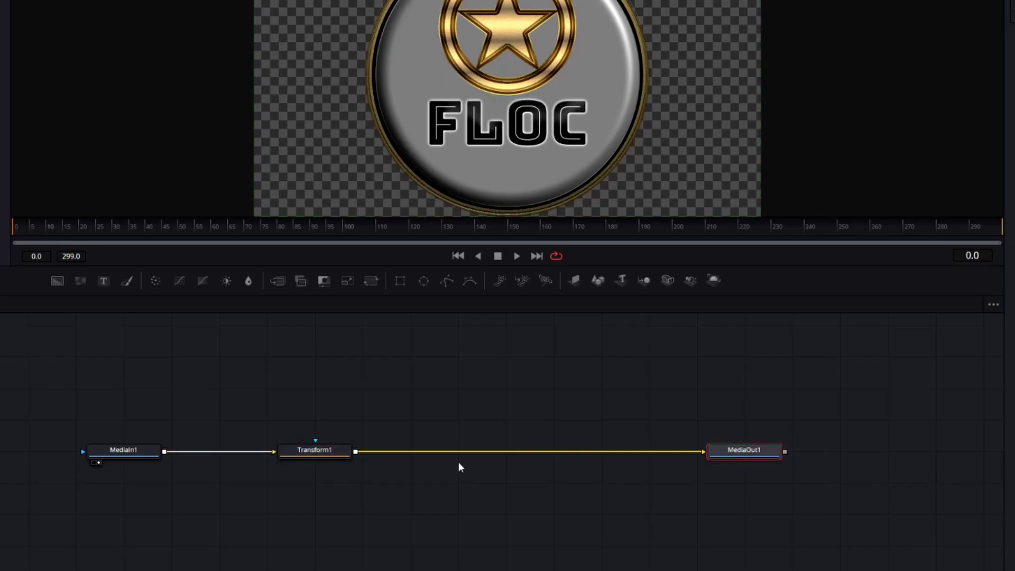
{"action": "left_click", "coordinate": [324, 450]}
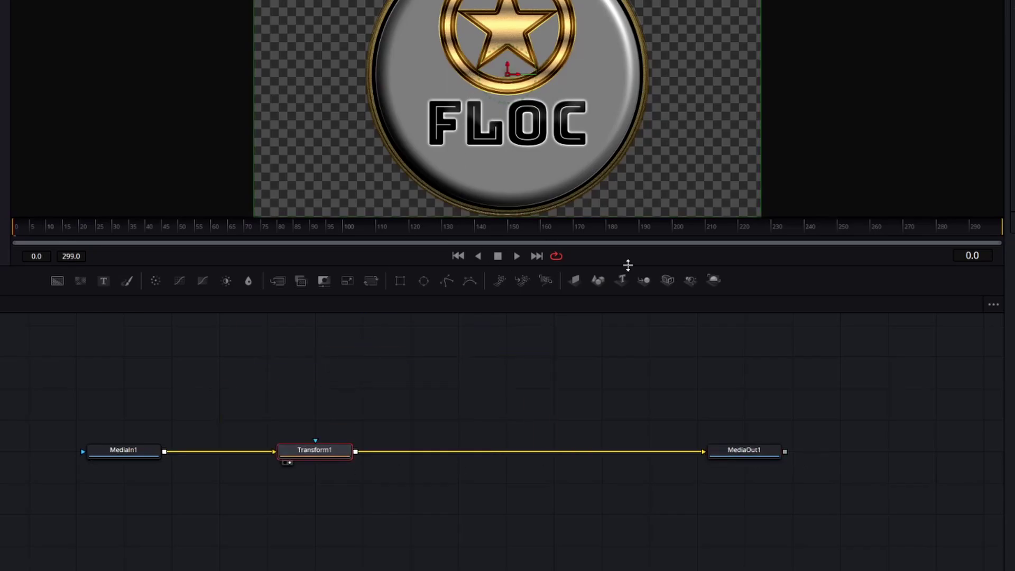
- Disconnect Transform1 from MediaOut1 and shift all three nodes one row down, leaving Transform1 selected
{"action": "left_click", "coordinate": [601, 452]}
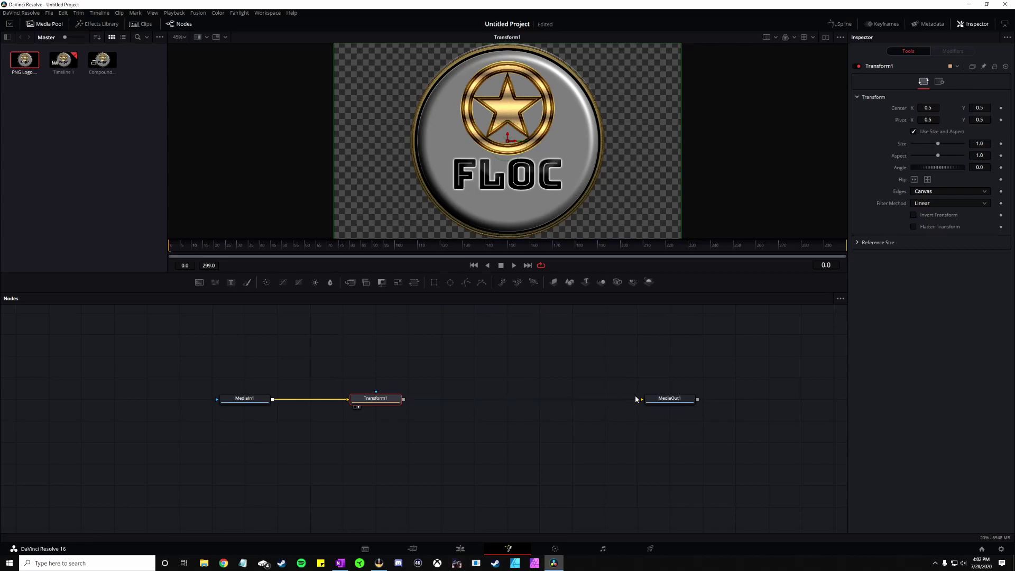
{"action": "left_click_drag", "start_coordinate": [667, 398], "coordinate": [669, 419]}
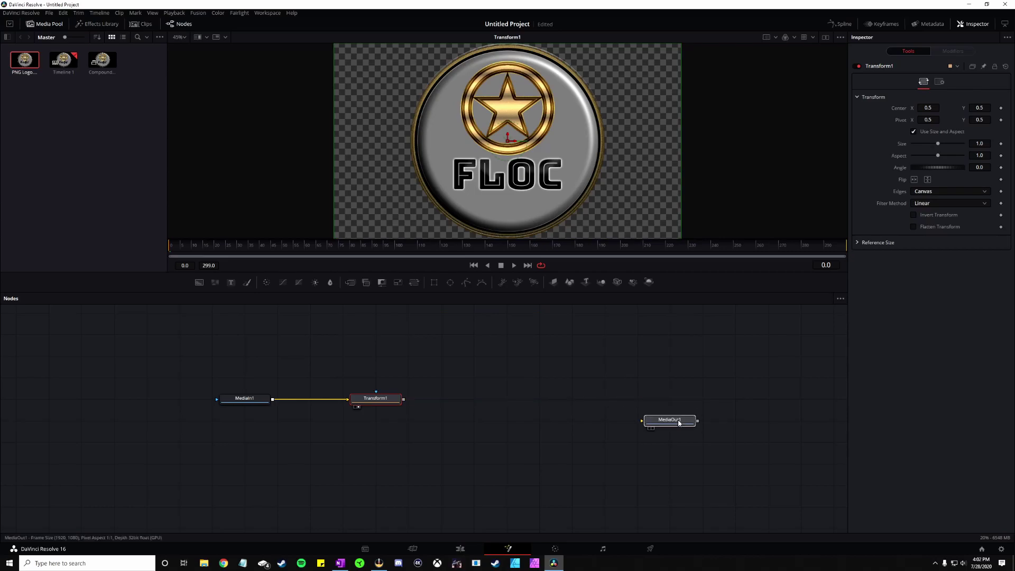
{"action": "left_click", "coordinate": [367, 400]}
{"action": "left_click_drag", "start_coordinate": [514, 144], "coordinate": [515, 142]}
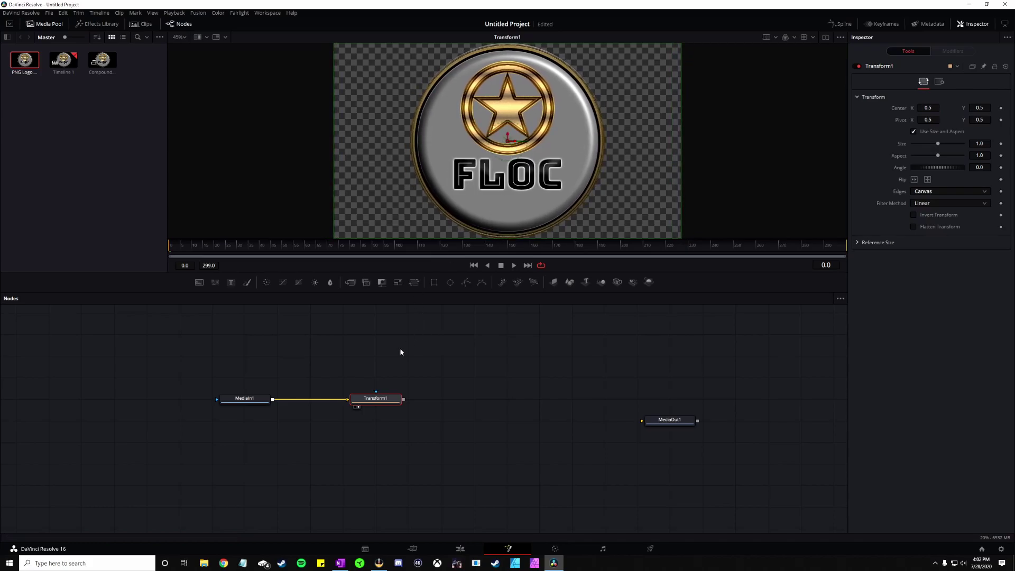
{"action": "left_click_drag", "start_coordinate": [244, 399], "coordinate": [244, 421]}
{"action": "left_click_drag", "start_coordinate": [383, 398], "coordinate": [384, 417]}
{"action": "left_click", "coordinate": [384, 419]}
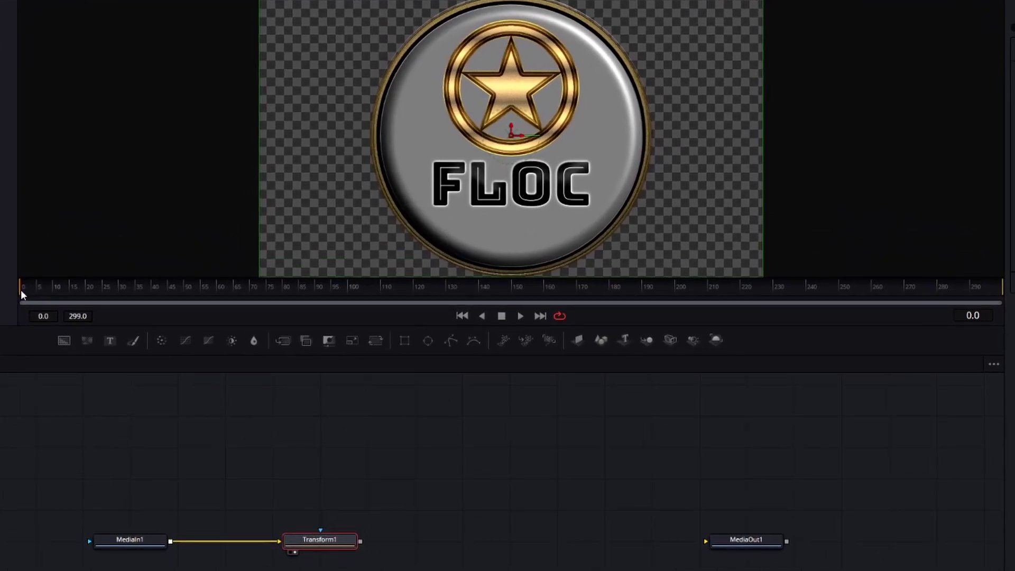
- Keyframe Transform1's Size and Angle at frame 0, with Size set to 0 and Angle kept at 0
{"action": "mouse_move", "coordinate": [21, 290]}
{"action": "left_mouse_down"}
{"action": "mouse_move", "coordinate": [272, 281]}
{"action": "mouse_move", "coordinate": [676, 300]}
{"action": "mouse_move", "coordinate": [491, 281]}
{"action": "mouse_move", "coordinate": [198, 298]}
{"action": "mouse_move", "coordinate": [349, 294]}
{"action": "mouse_move", "coordinate": [904, 327]}
{"action": "mouse_move", "coordinate": [708, 297]}
{"action": "mouse_move", "coordinate": [183, 272]}
{"action": "mouse_move", "coordinate": [20, 289]}
{"action": "left_mouse_up"}
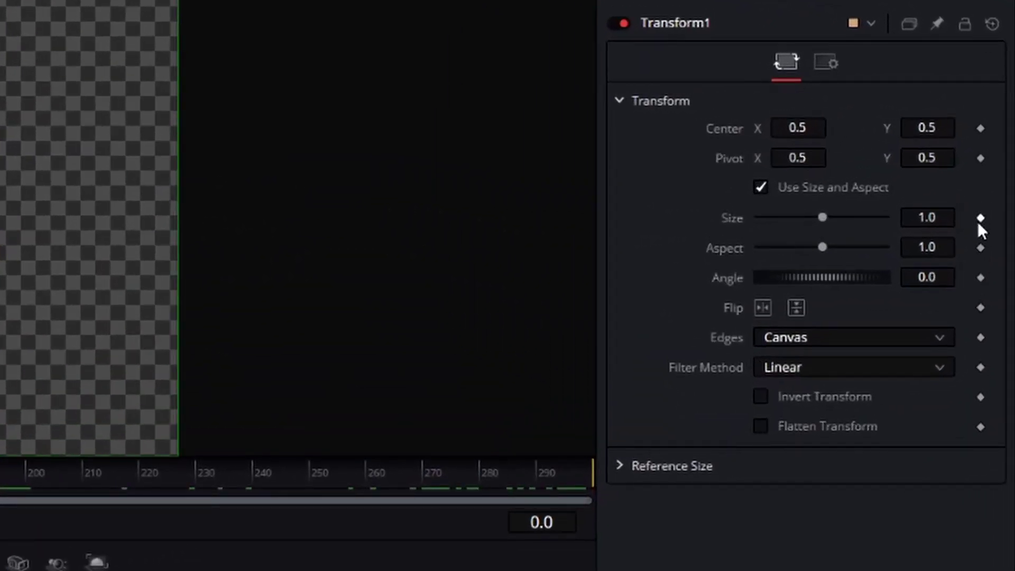
{"action": "left_click", "coordinate": [981, 218]}
{"action": "left_click", "coordinate": [981, 278]}
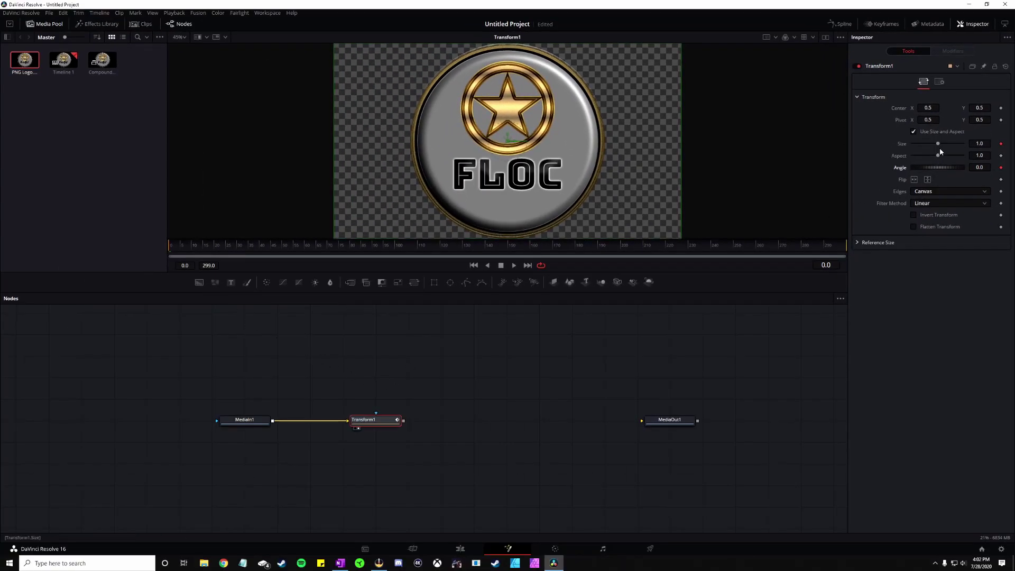
{"action": "left_click_drag", "start_coordinate": [939, 146], "coordinate": [897, 149]}
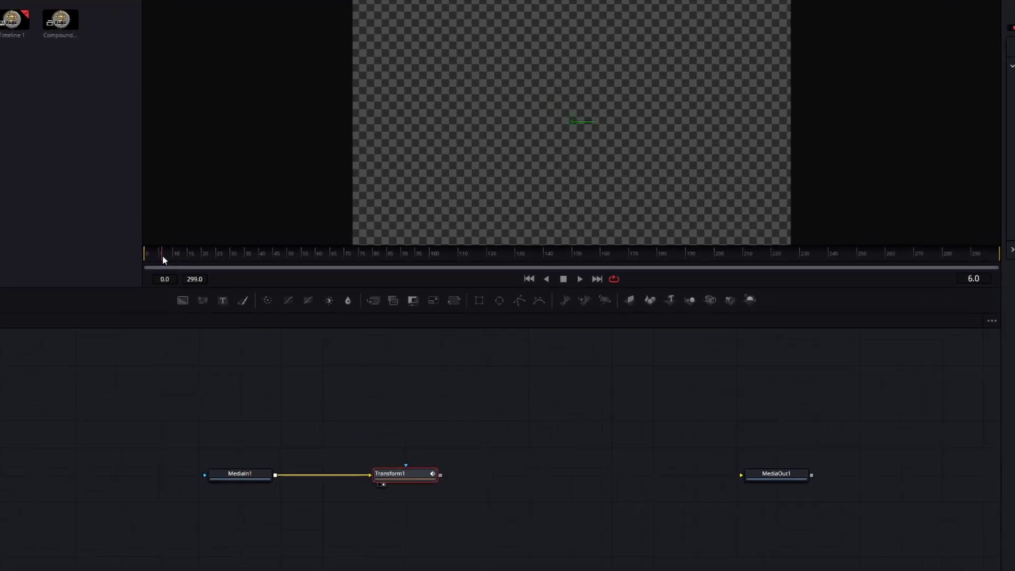
- At frame 30, set Transform1's Size to 1 and Angle to 360
{"action": "left_click", "coordinate": [217, 248]}
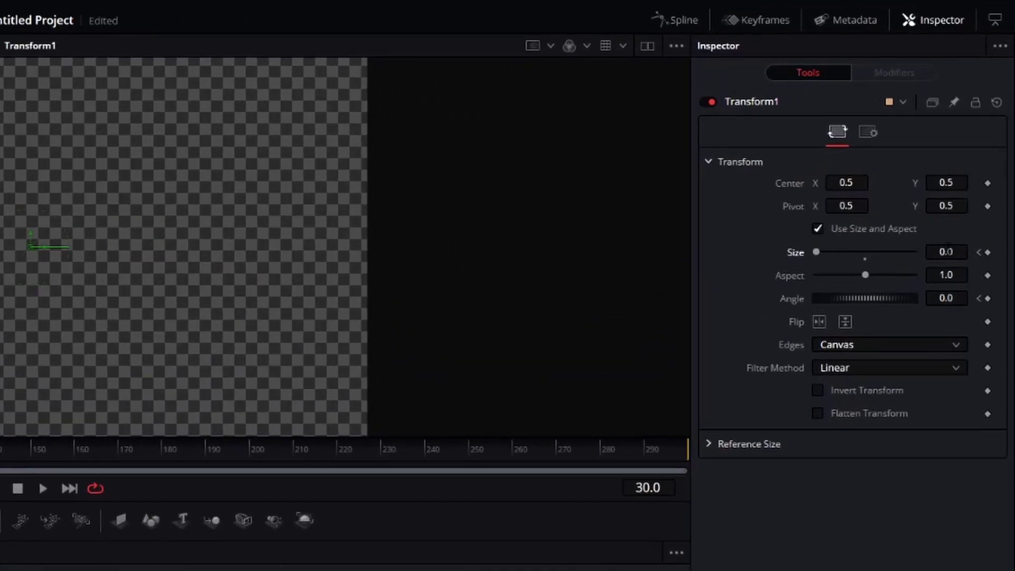
{"action": "left_click", "coordinate": [979, 144]}
{"action": "type", "text": "1"}
{"action": "key", "text": "Tab"}
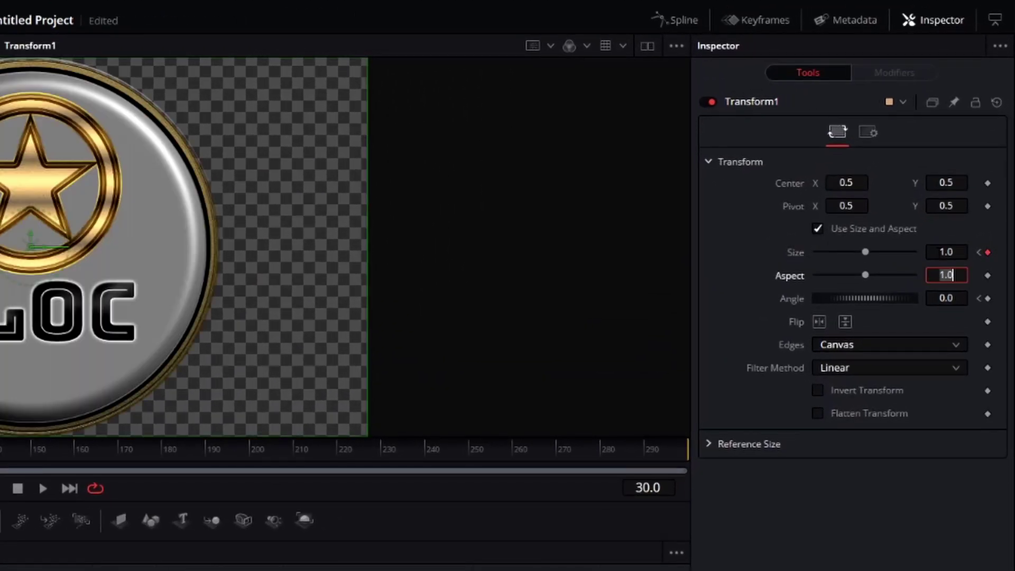
{"action": "left_click", "coordinate": [946, 299]}
{"action": "double_click", "coordinate": [946, 299]}
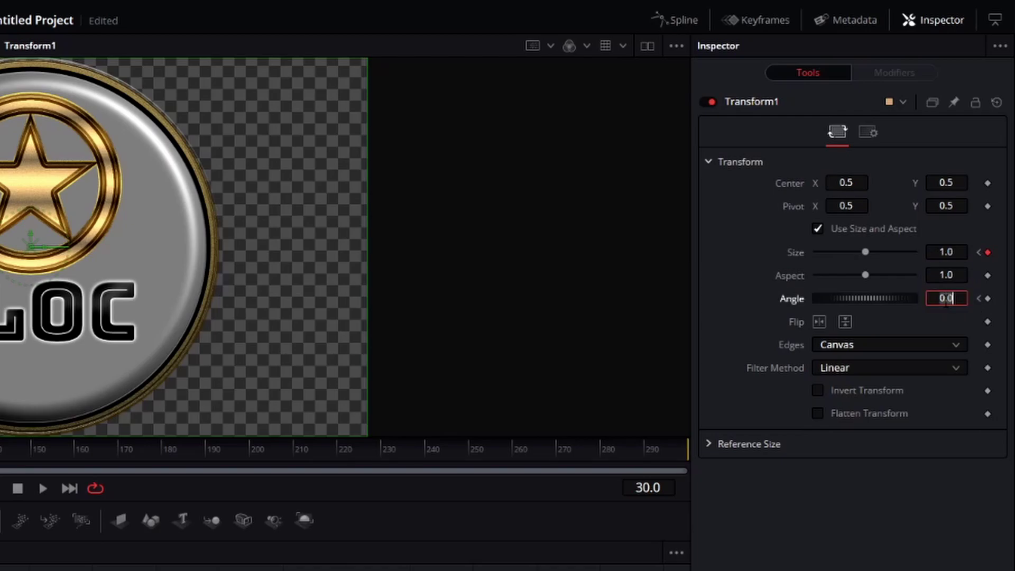
{"action": "type", "text": "360"}
{"action": "key", "text": "Tab"}
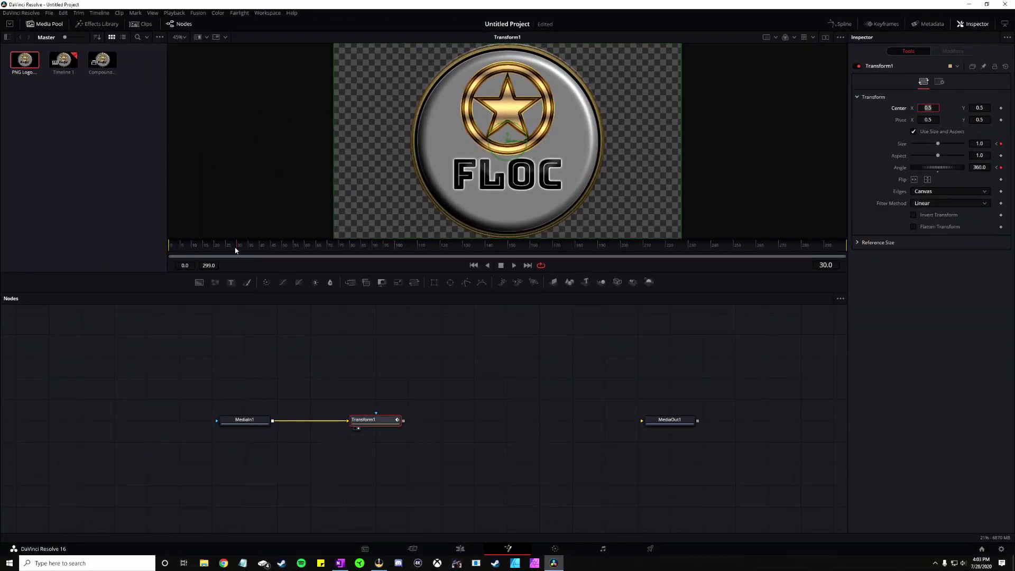
- Play the logo's grow-and-spin opening from frame 0 forwards and in reverse to check the animation
{"action": "left_click_drag", "start_coordinate": [236, 250], "coordinate": [152, 251]}
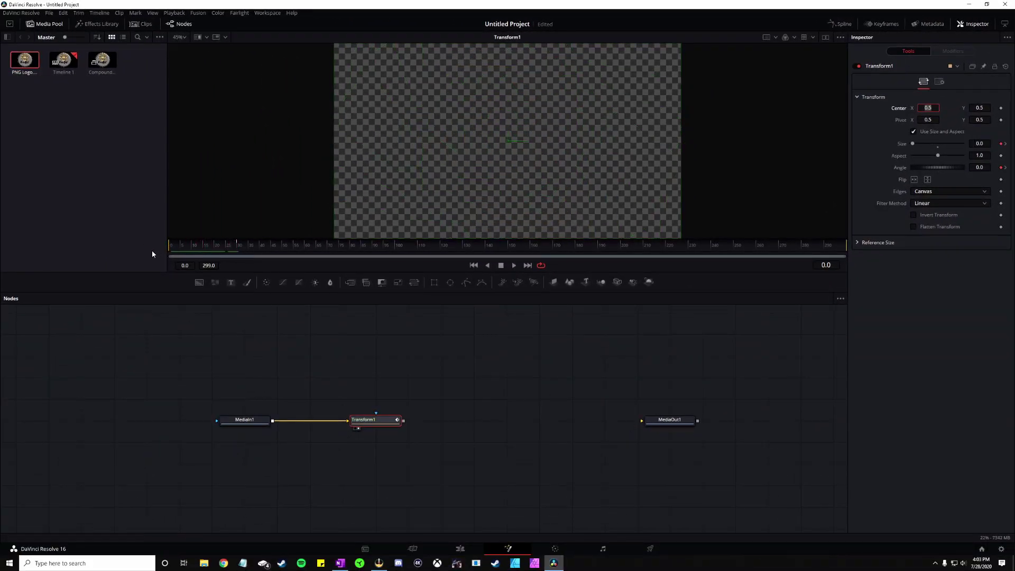
{"action": "left_click", "coordinate": [514, 266]}
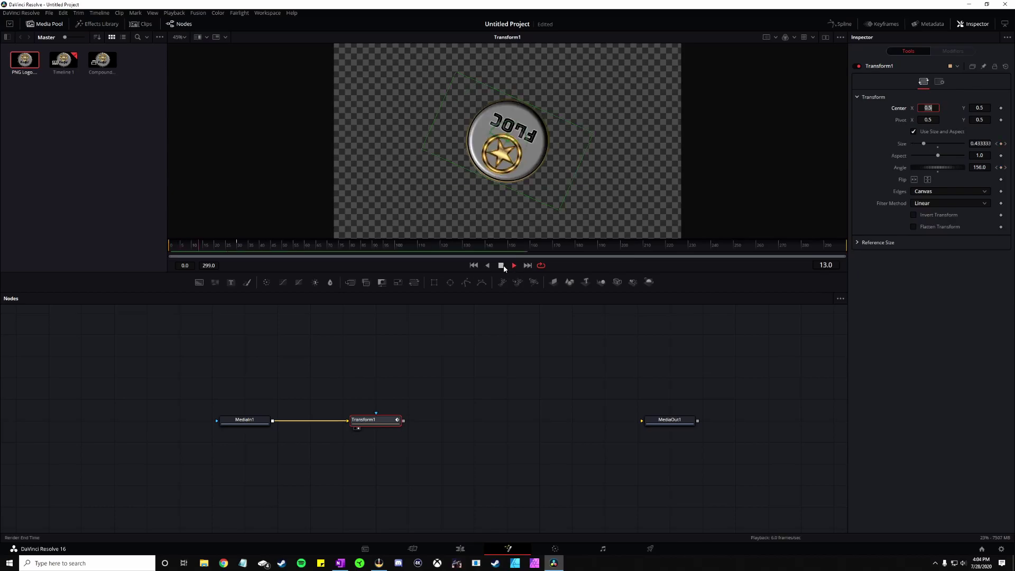
{"action": "left_click", "coordinate": [488, 265]}
{"action": "left_click", "coordinate": [474, 266]}
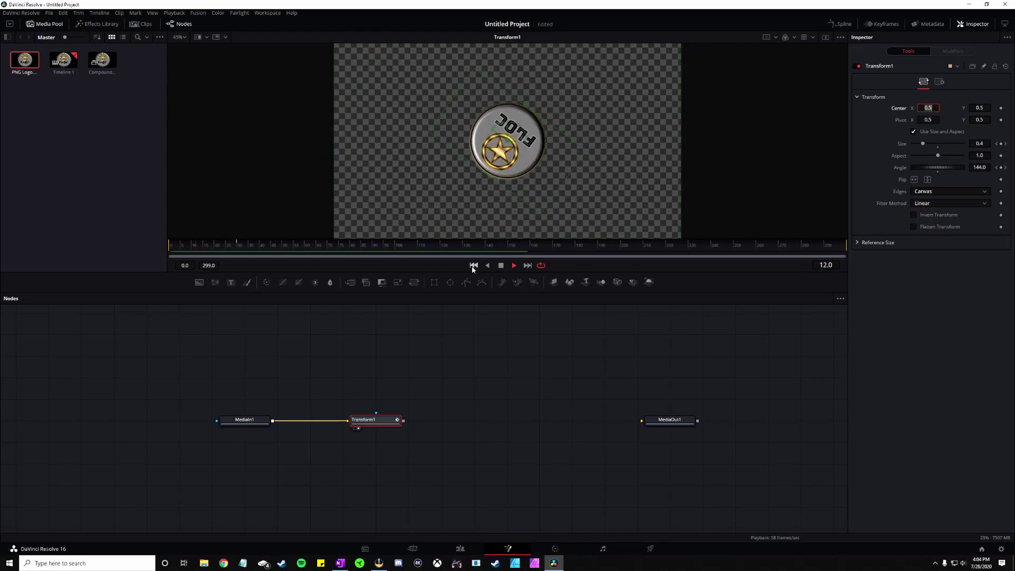
{"action": "left_click", "coordinate": [501, 266]}
- Add hold keyframes for Transform1's Size and Angle at frame 90
{"action": "left_click_drag", "start_coordinate": [298, 249], "coordinate": [215, 248]}
{"action": "left_click_drag", "start_coordinate": [162, 212], "coordinate": [208, 214]}
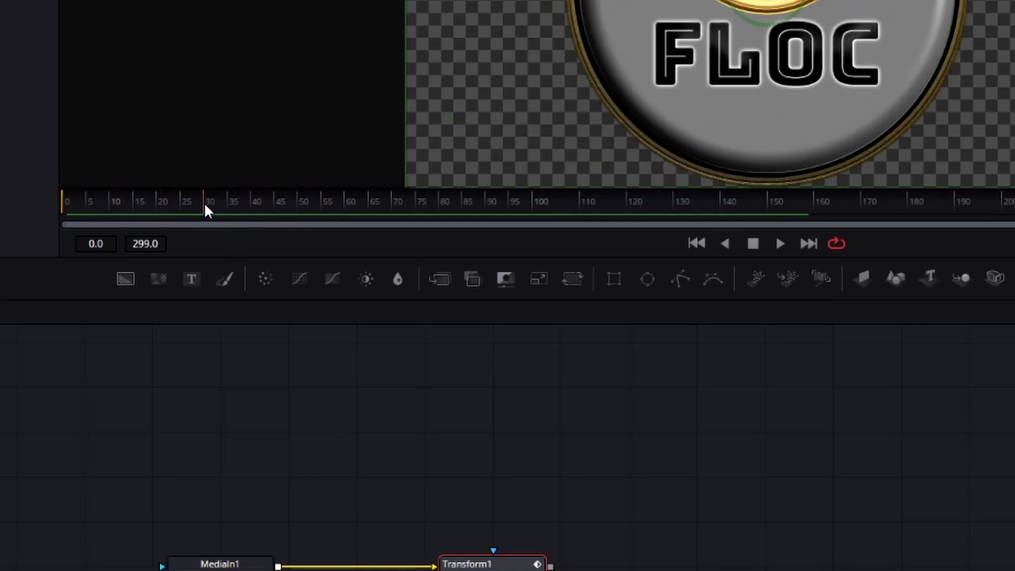
{"action": "left_click", "coordinate": [481, 205]}
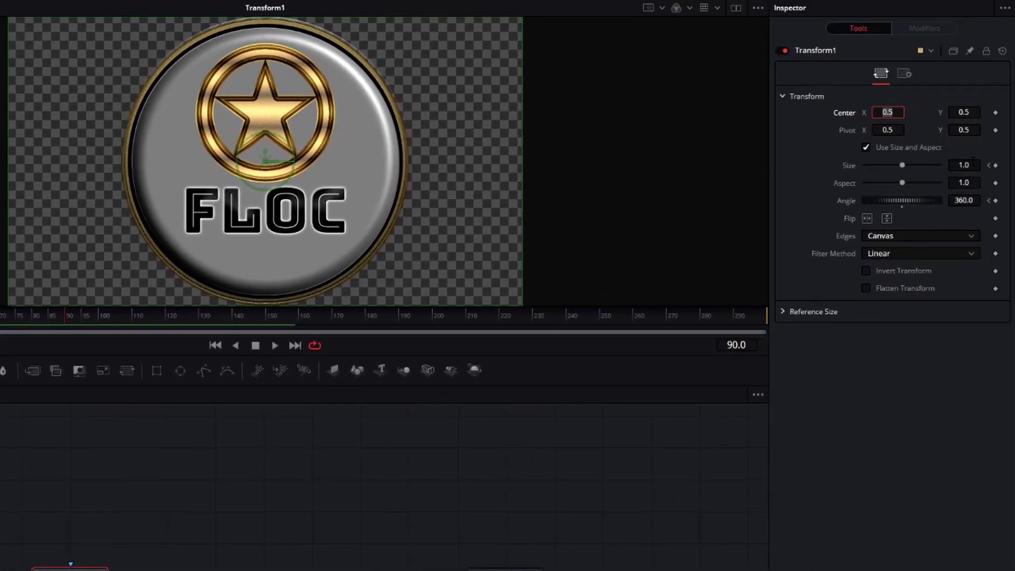
{"action": "left_click", "coordinate": [996, 165]}
{"action": "left_click", "coordinate": [996, 202]}
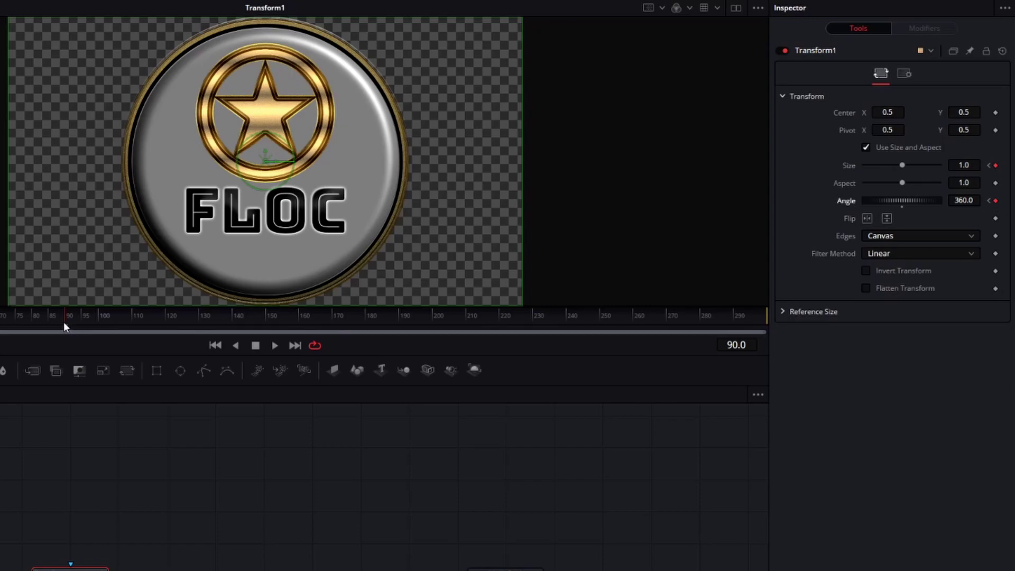
- At frame 120, keyframe Transform1's Size and Angle with both values set to 0
{"action": "left_click_drag", "start_coordinate": [66, 321], "coordinate": [167, 321]}
{"action": "left_click", "coordinate": [996, 166]}
{"action": "left_click", "coordinate": [996, 201]}
{"action": "left_click", "coordinate": [964, 200]}
{"action": "type", "text": "0"}
{"action": "key", "text": "Return"}
{"action": "left_click", "coordinate": [964, 165]}
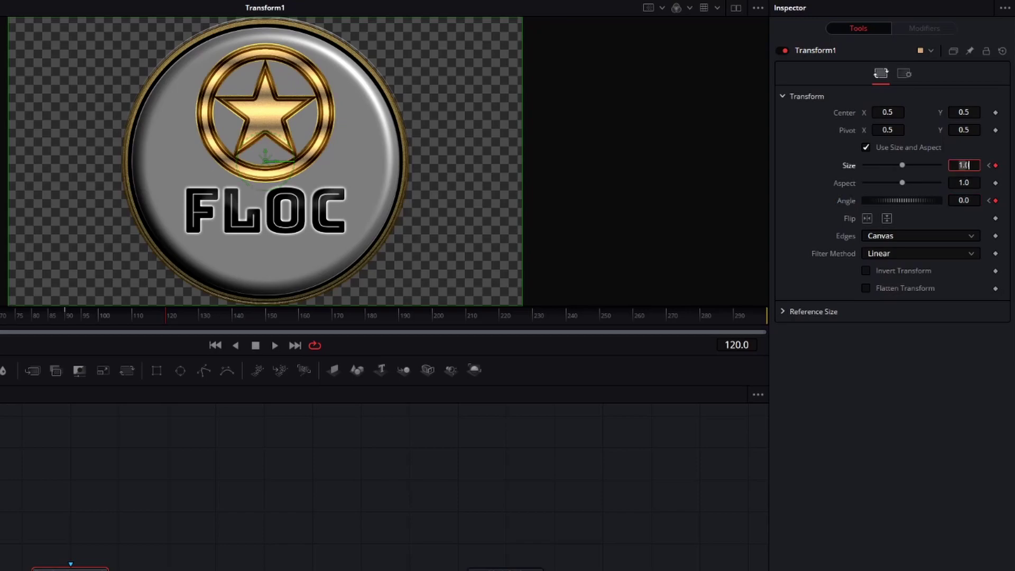
{"action": "left_click_drag", "start_coordinate": [893, 166], "coordinate": [836, 170]}
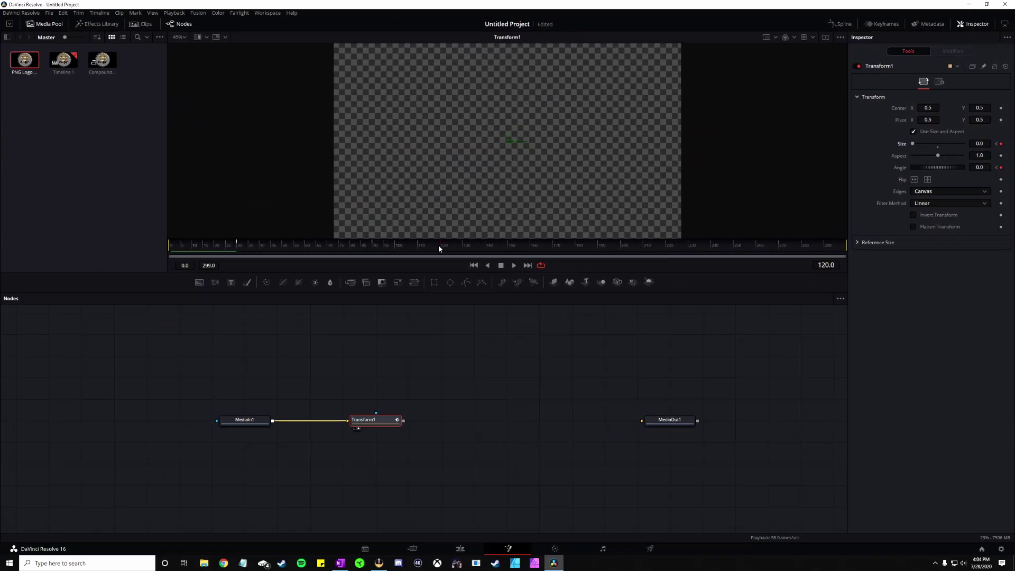
- Play the complete logo animation from frame 0 to check how it grows, holds and shrinks away
{"action": "left_click_drag", "start_coordinate": [164, 317], "coordinate": [0, 333]}
{"action": "left_click", "coordinate": [513, 265]}
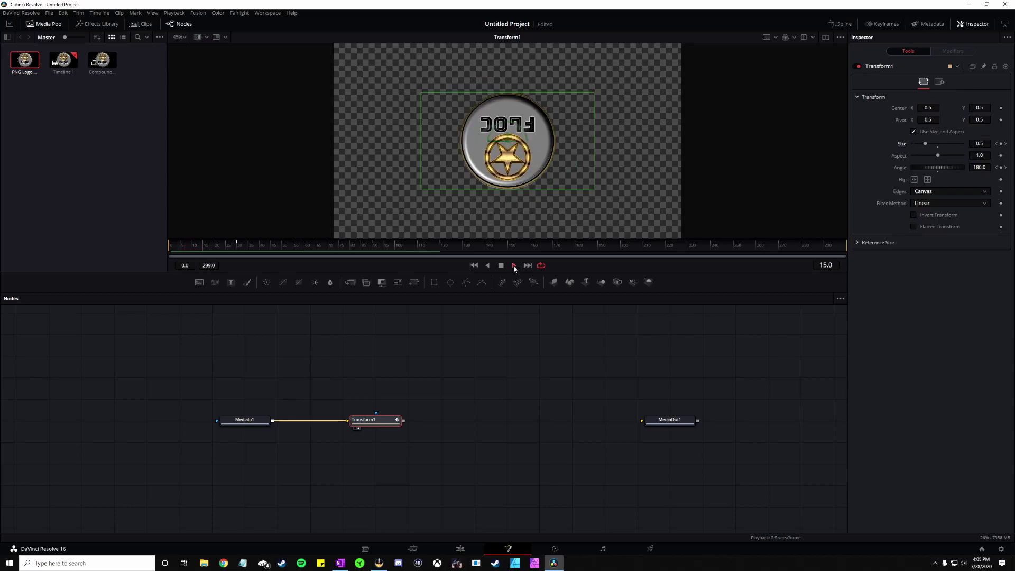
{"action": "left_click", "coordinate": [473, 268]}
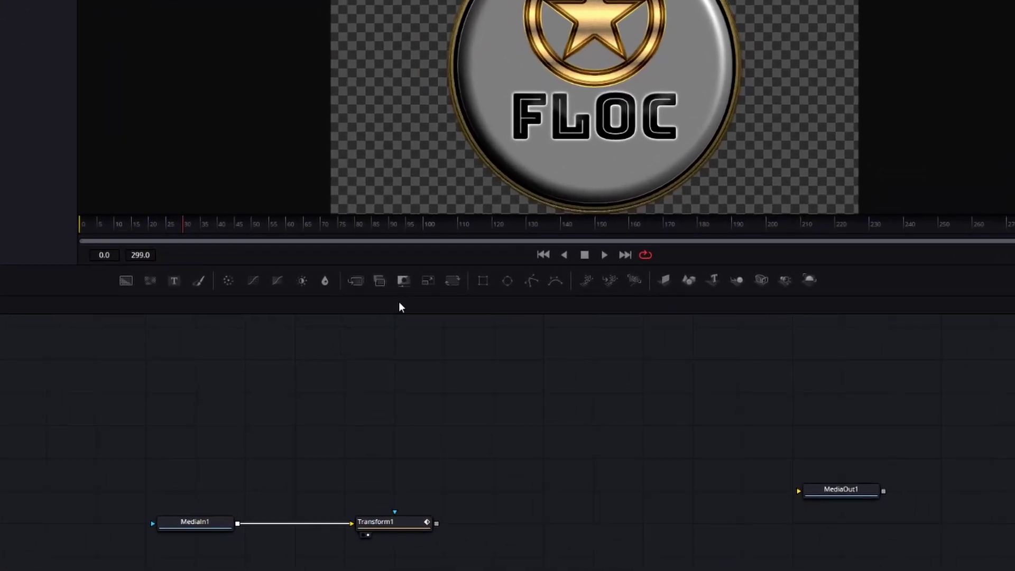
- Add two Rectangle masks above MediaIn1 and two Background nodes beside them in the node graph
{"action": "left_click_drag", "start_coordinate": [484, 283], "coordinate": [210, 441]}
{"action": "left_click_drag", "start_coordinate": [490, 281], "coordinate": [197, 418]}
{"action": "left_click_drag", "start_coordinate": [190, 316], "coordinate": [363, 416]}
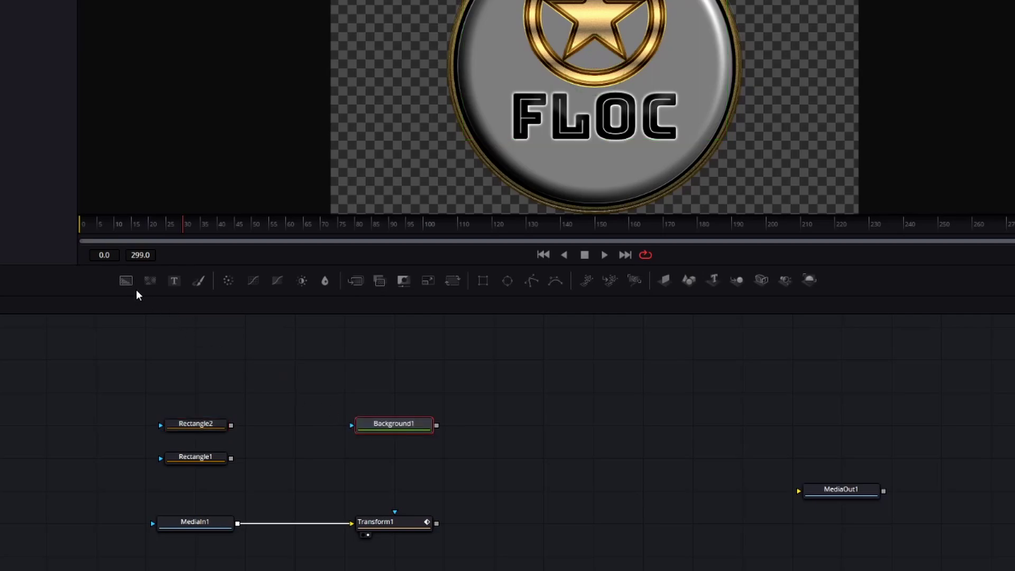
{"action": "left_click_drag", "start_coordinate": [164, 314], "coordinate": [366, 458]}
{"action": "left_click", "coordinate": [386, 465]}
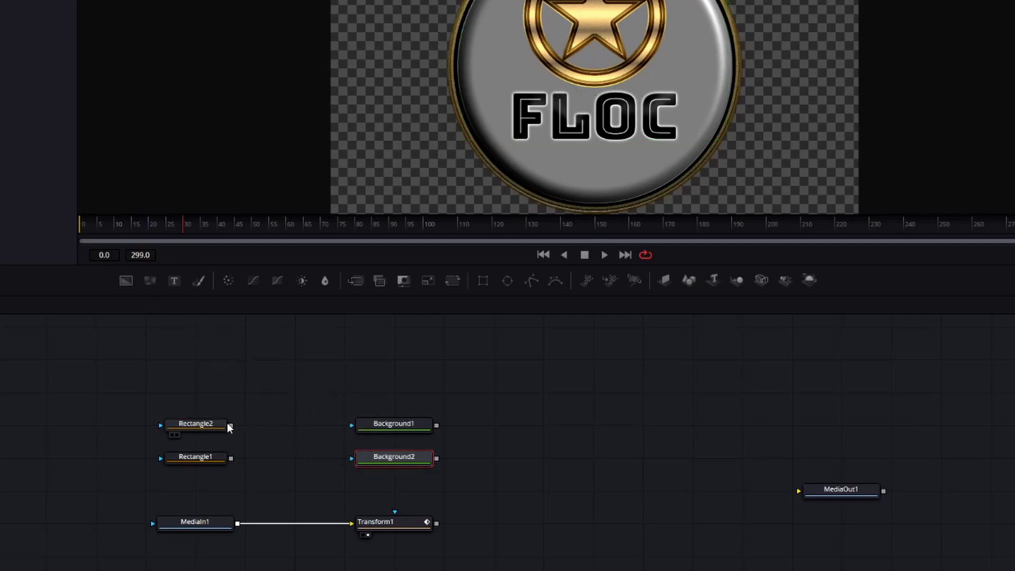
- Connect Rectangle1 as the mask of Background2 and Rectangle2 as the mask of Background1
{"action": "left_click_drag", "start_coordinate": [231, 459], "coordinate": [363, 463]}
{"action": "left_click_drag", "start_coordinate": [230, 425], "coordinate": [348, 401]}
{"action": "left_click", "coordinate": [362, 423]}
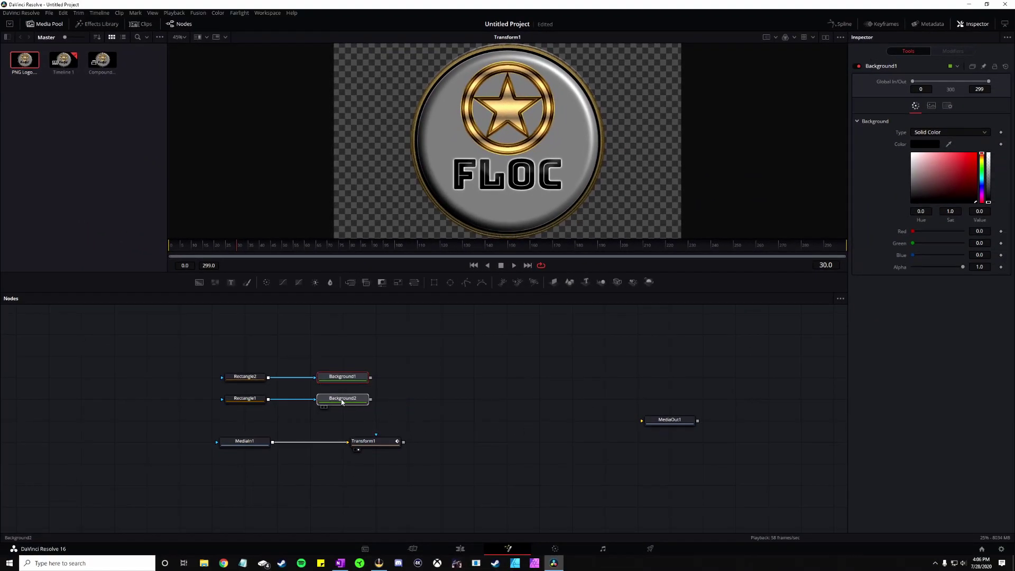
- Show Background2 in the viewer and set Rectangle1's Angle to 90
{"action": "left_click", "coordinate": [245, 398]}
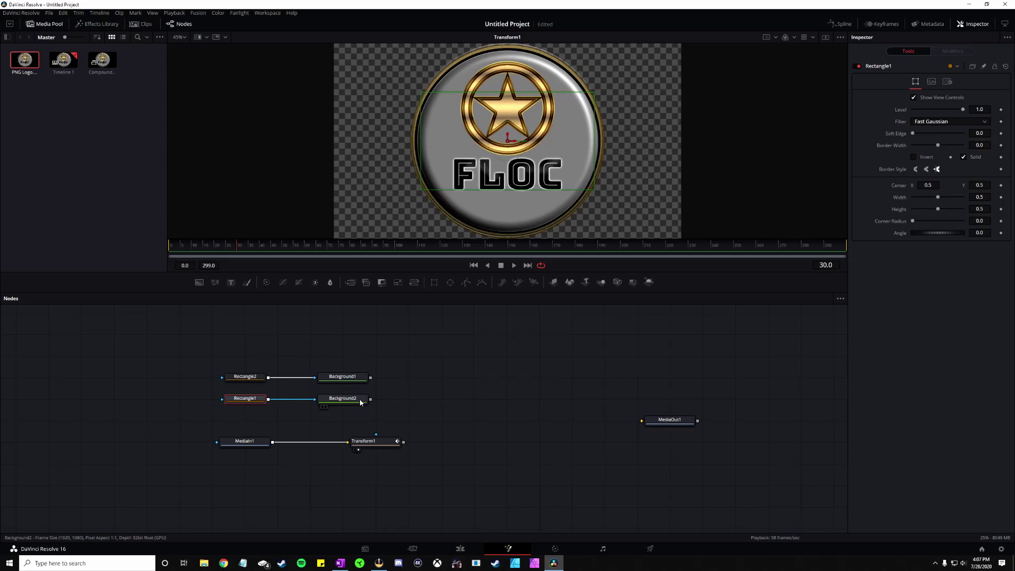
{"action": "left_click_drag", "start_coordinate": [360, 403], "coordinate": [523, 177]}
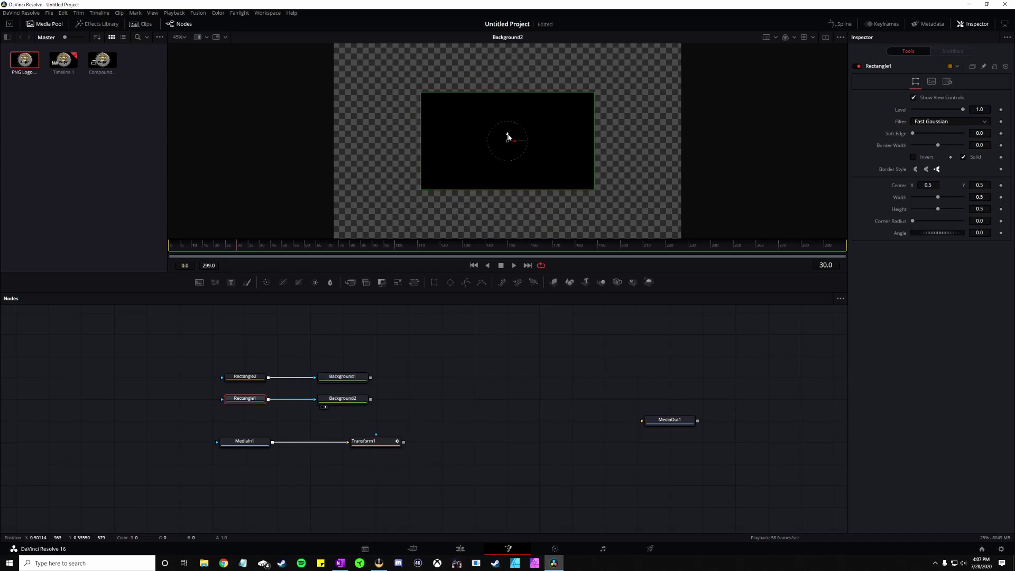
{"action": "left_click_drag", "start_coordinate": [501, 125], "coordinate": [483, 136]}
{"action": "left_click_drag", "start_coordinate": [365, 240], "coordinate": [339, 262]}
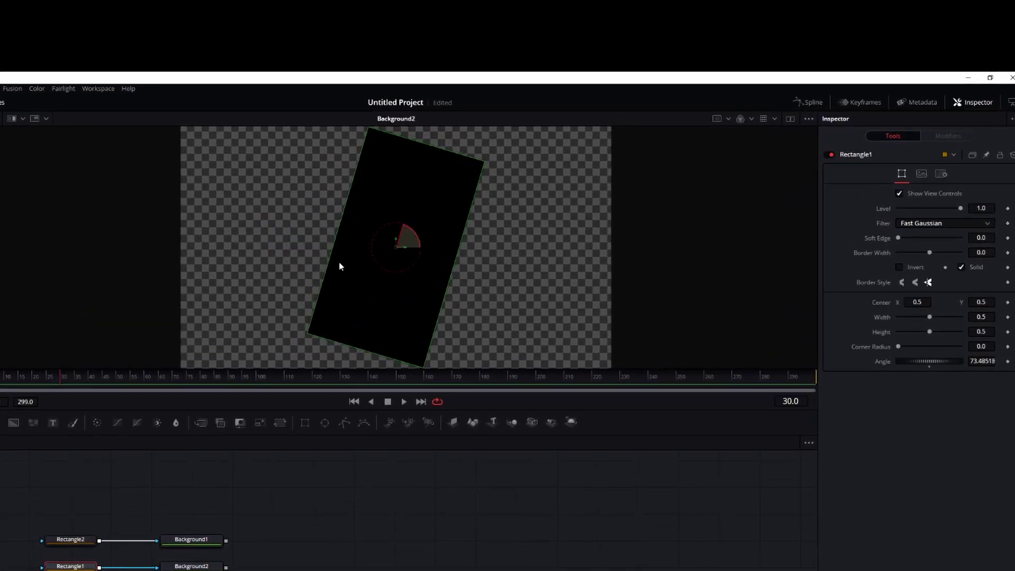
{"action": "left_click", "coordinate": [983, 361]}
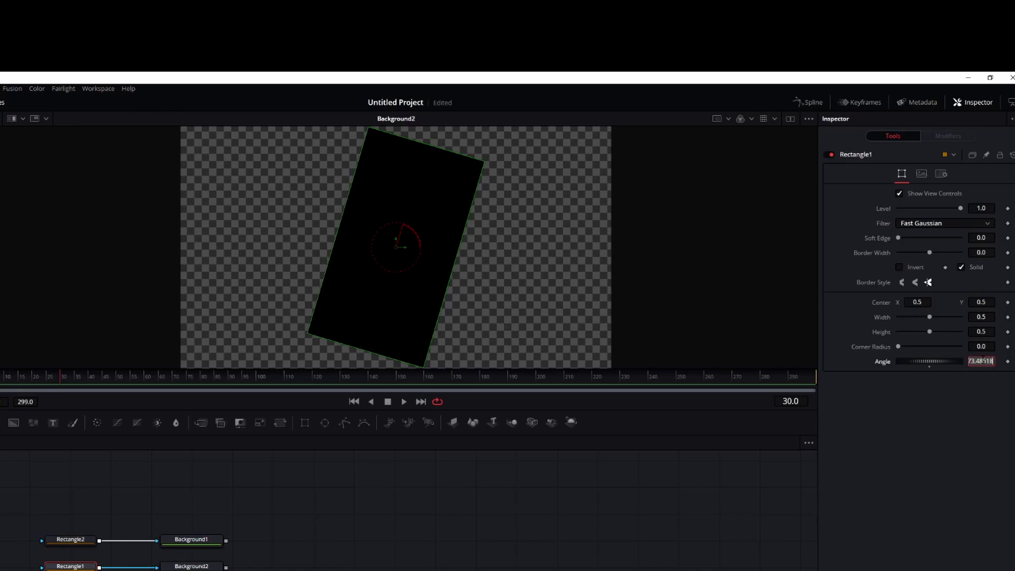
{"action": "type", "text": "90"}
{"action": "key", "text": "Tab"}
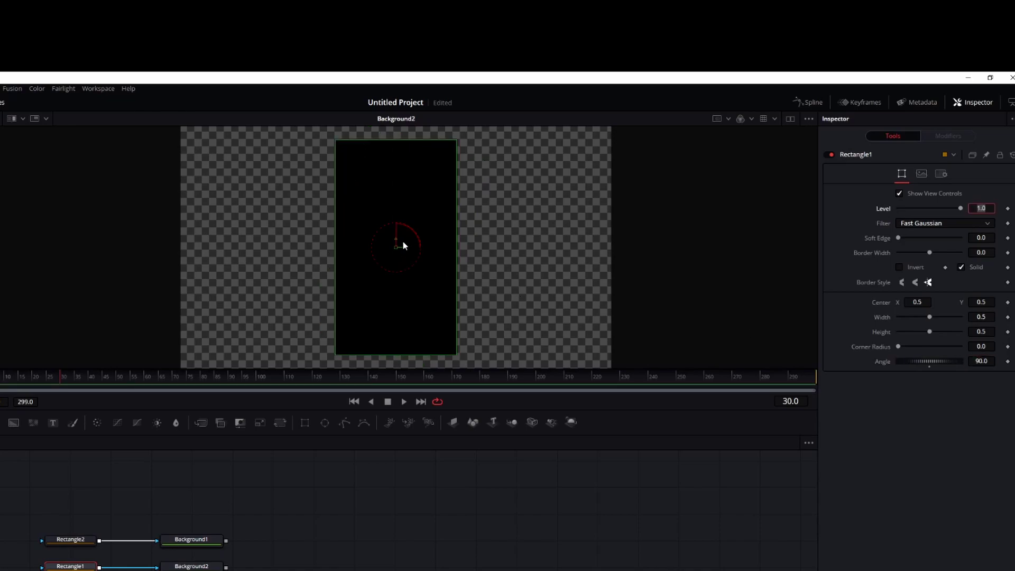
- Enlarge Rectangle1 to about 0.578 Width and 0.723 Height and place it just outside the image's left edge, Center X about -0.205
{"action": "left_click_drag", "start_coordinate": [404, 248], "coordinate": [249, 268]}
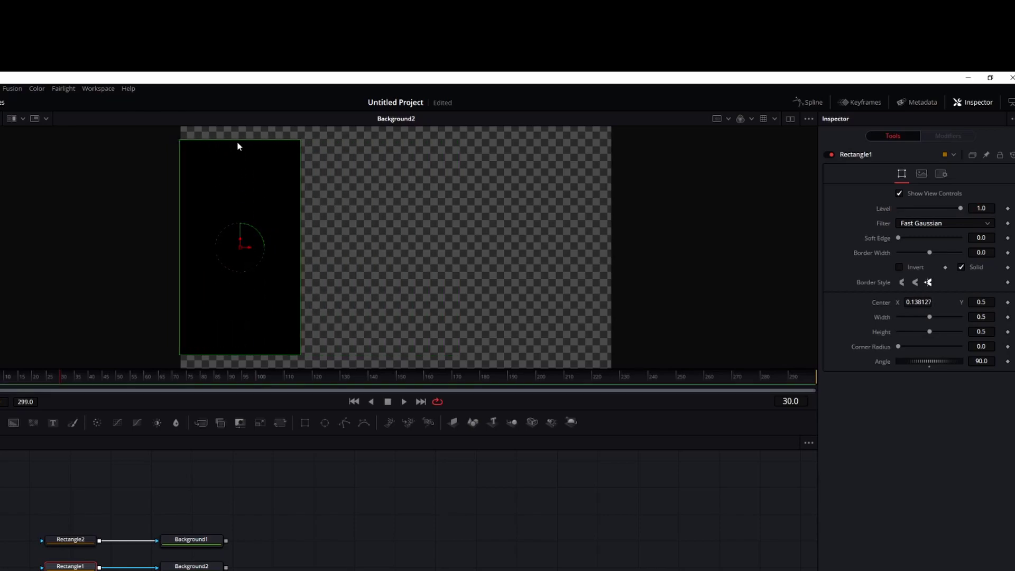
{"action": "left_click_drag", "start_coordinate": [237, 142], "coordinate": [237, 126]}
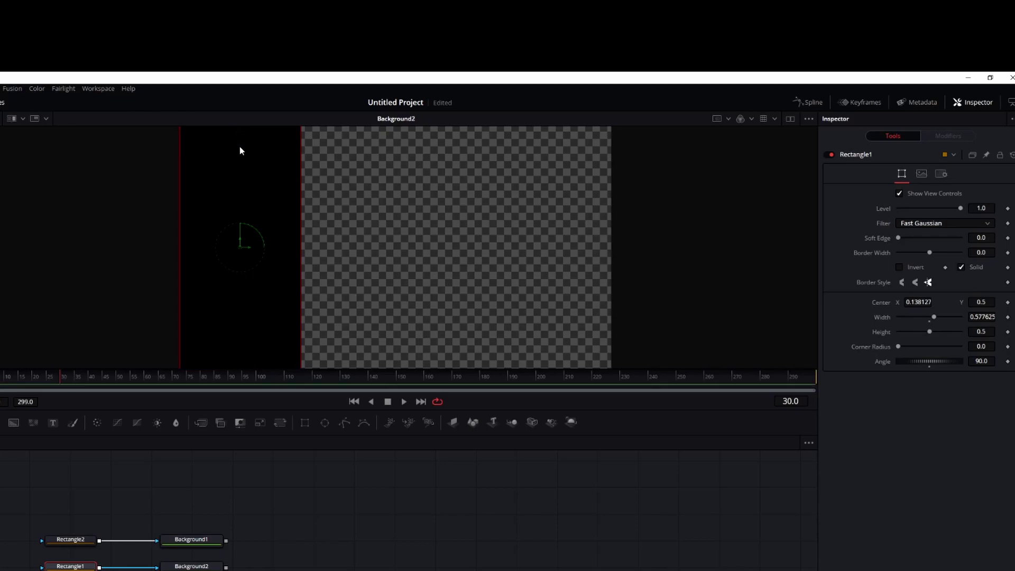
{"action": "left_click_drag", "start_coordinate": [299, 238], "coordinate": [326, 238]}
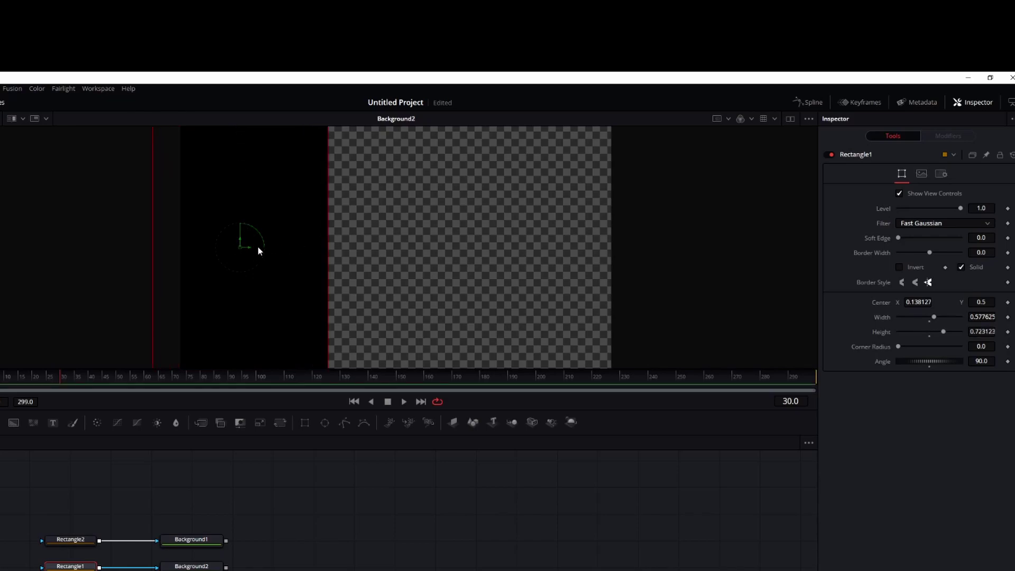
{"action": "left_click_drag", "start_coordinate": [243, 249], "coordinate": [93, 246]}
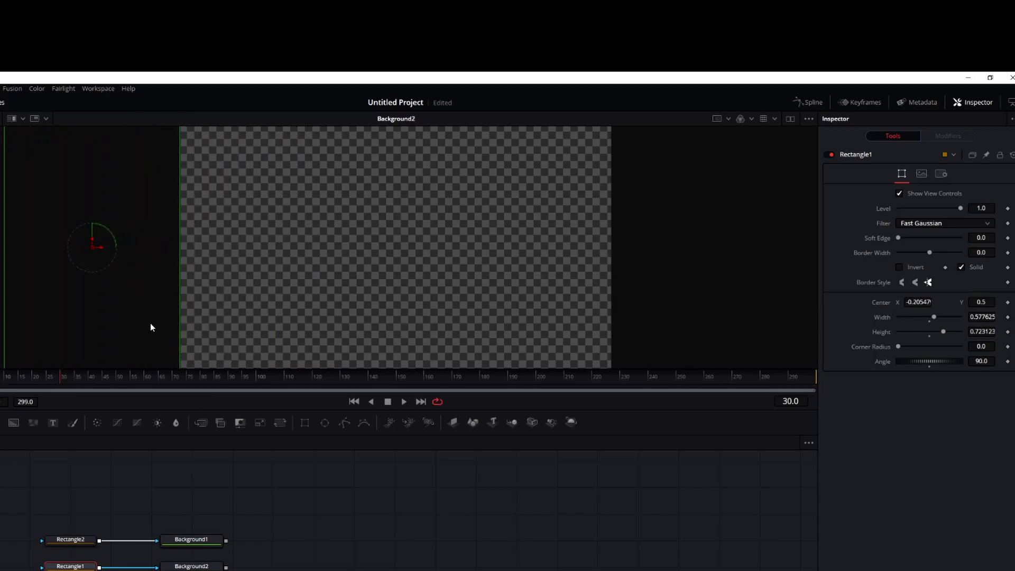
- Keyframe Rectangle1's Center from X about -0.318 at frame 0 to about 0.202 at frame 30, and enlarge its Height to about 1.12
{"action": "left_click_drag", "start_coordinate": [96, 352], "coordinate": [46, 355]}
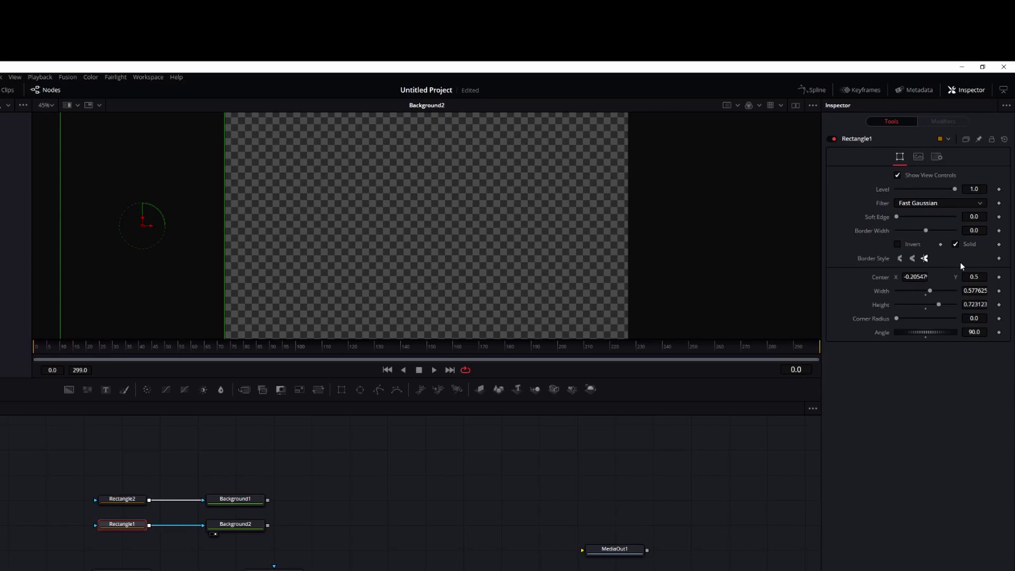
{"action": "left_click", "coordinate": [999, 277]}
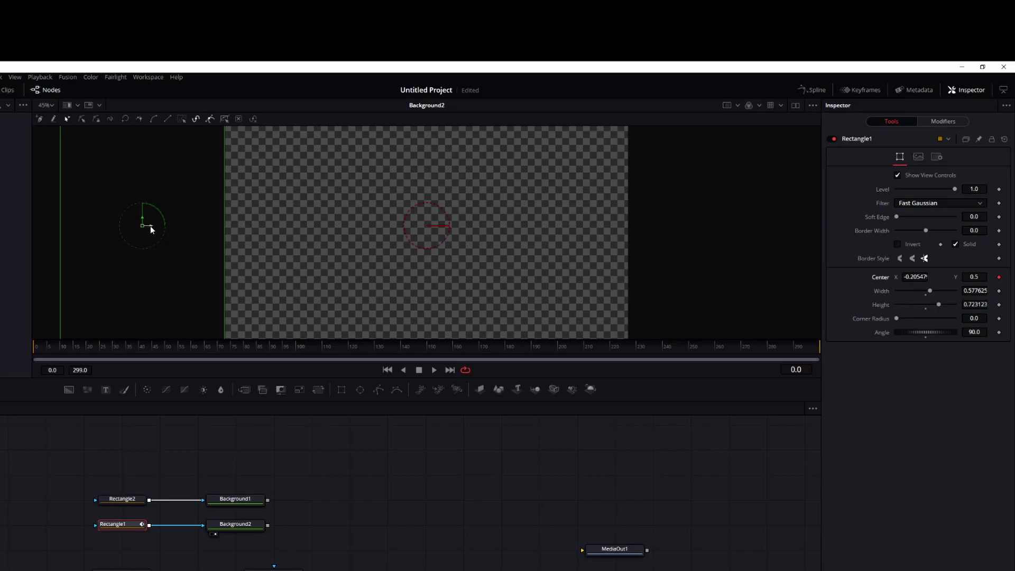
{"action": "left_click_drag", "start_coordinate": [39, 348], "coordinate": [115, 349]}
{"action": "left_click_drag", "start_coordinate": [162, 226], "coordinate": [352, 233]}
{"action": "left_click_drag", "start_coordinate": [261, 248], "coordinate": [222, 245]}
{"action": "left_click_drag", "start_coordinate": [351, 227], "coordinate": [315, 227]}
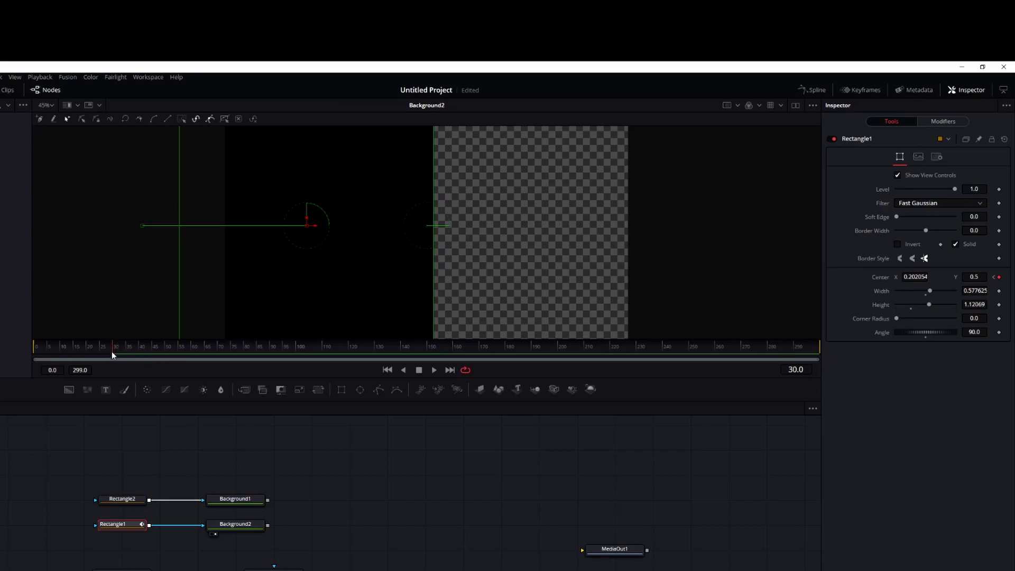
{"action": "left_click_drag", "start_coordinate": [112, 348], "coordinate": [10, 352]}
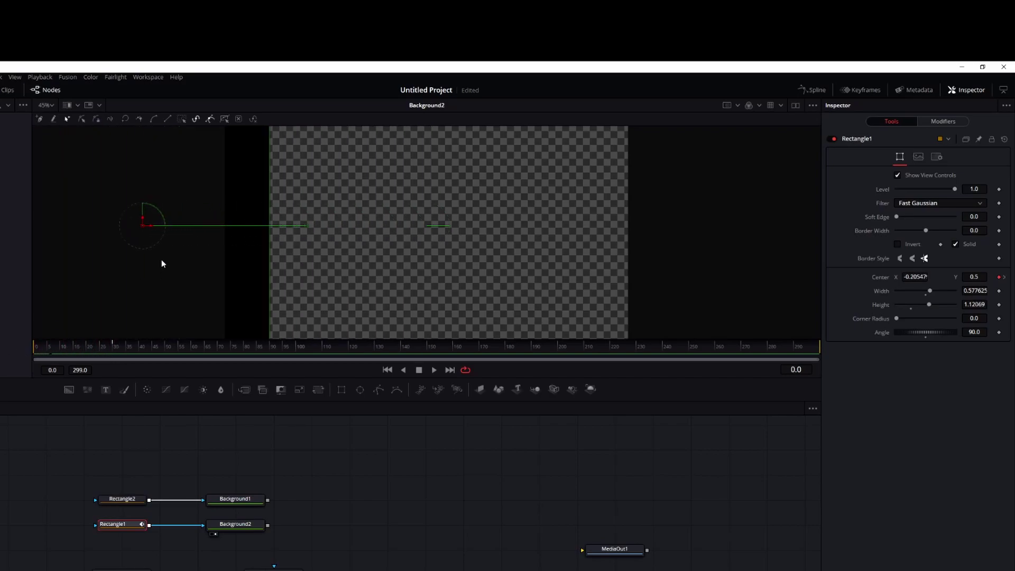
{"action": "left_click_drag", "start_coordinate": [149, 231], "coordinate": [104, 231]}
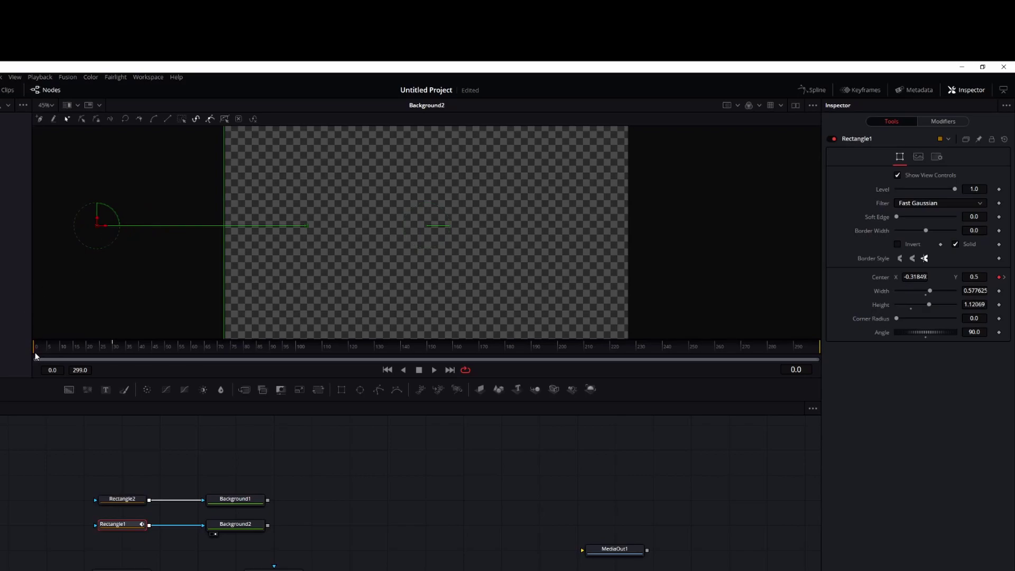
- Add a hold keyframe for Rectangle1's Center at frame 90 and move it back to X about -0.318 at frame 120
{"action": "left_click_drag", "start_coordinate": [36, 353], "coordinate": [284, 351]}
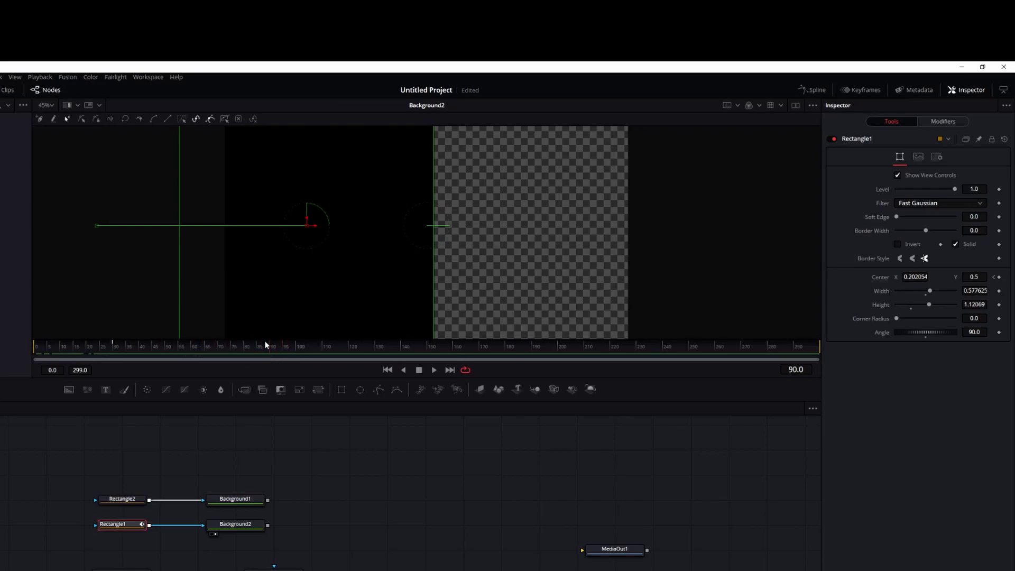
{"action": "left_click", "coordinate": [999, 277]}
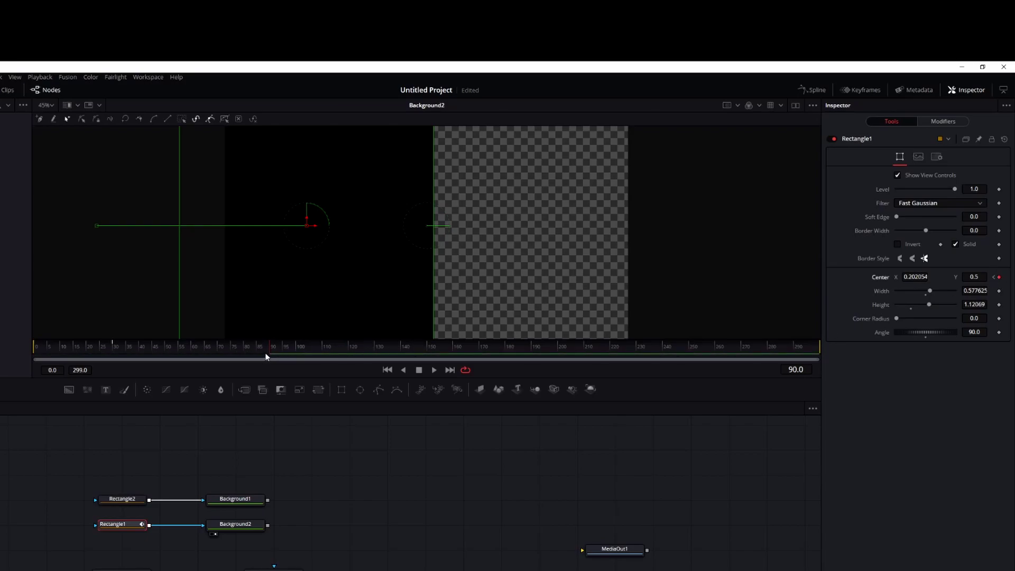
{"action": "left_click_drag", "start_coordinate": [269, 354], "coordinate": [351, 357]}
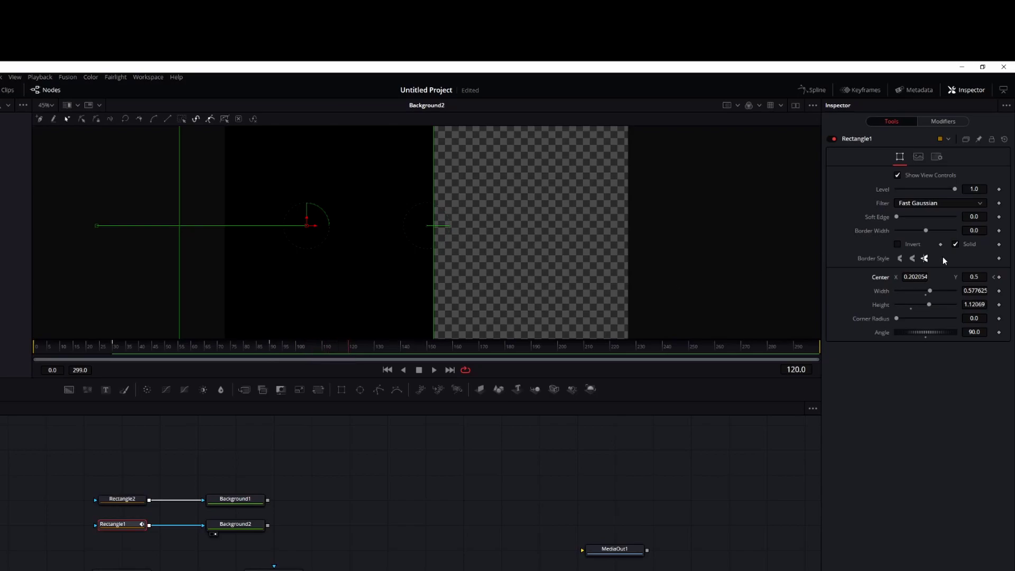
{"action": "left_click", "coordinate": [999, 277]}
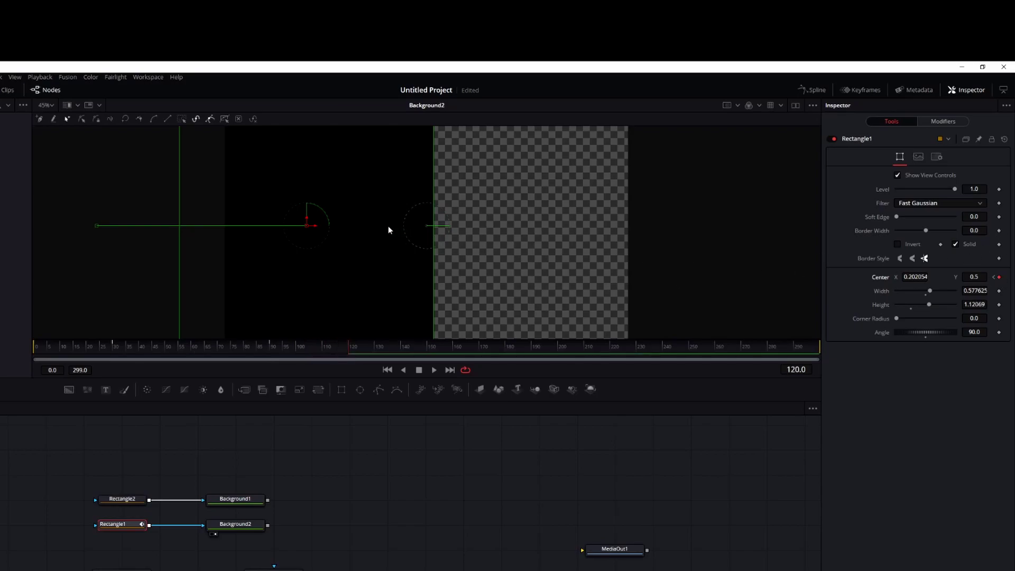
{"action": "left_click_drag", "start_coordinate": [316, 225], "coordinate": [103, 226]}
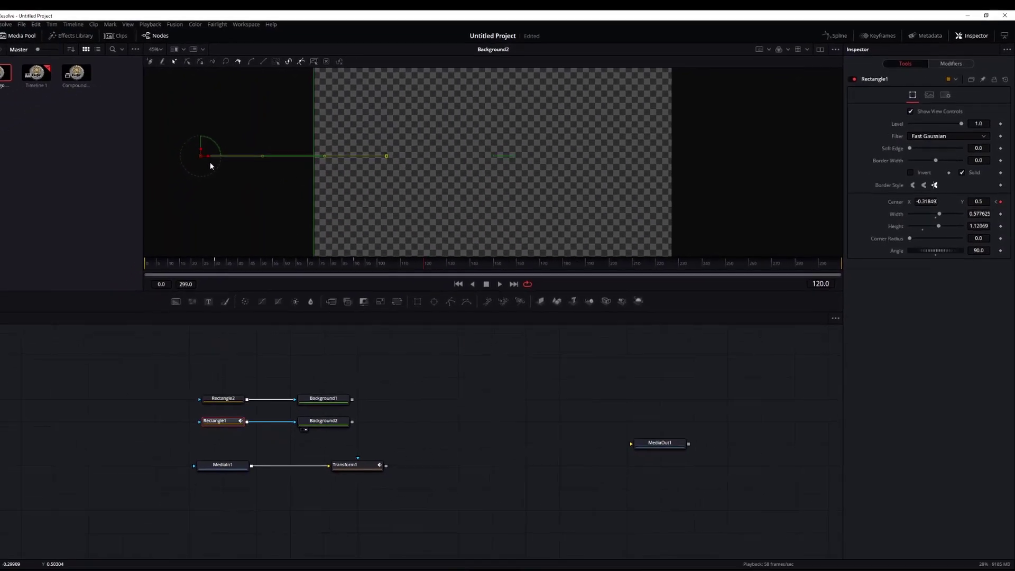
- Play Rectangle1's slide animation from frame 0 to check how it enters, holds and exits
{"action": "left_click", "coordinate": [459, 284]}
{"action": "left_click", "coordinate": [500, 284]}
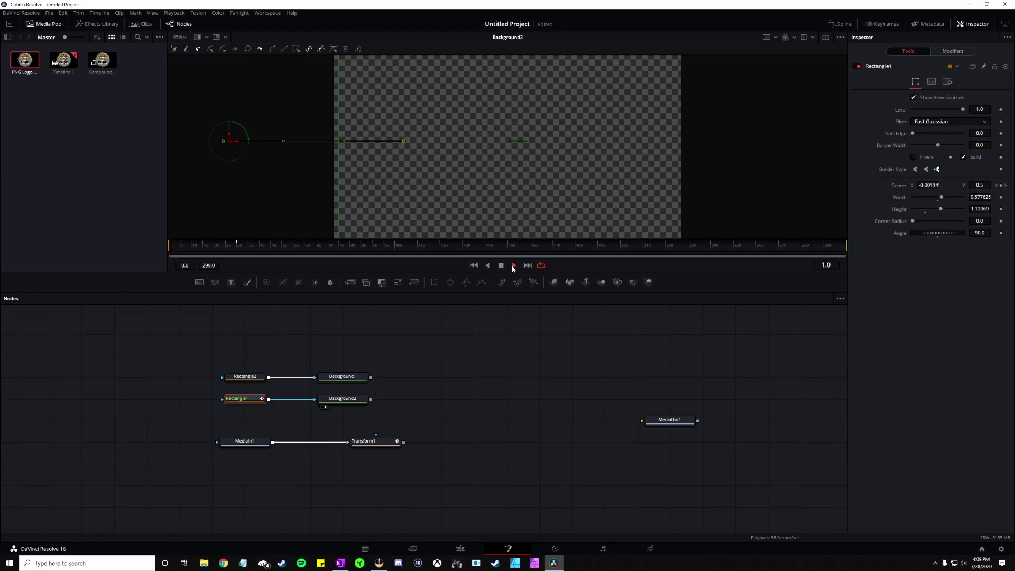
{"action": "left_click", "coordinate": [474, 265]}
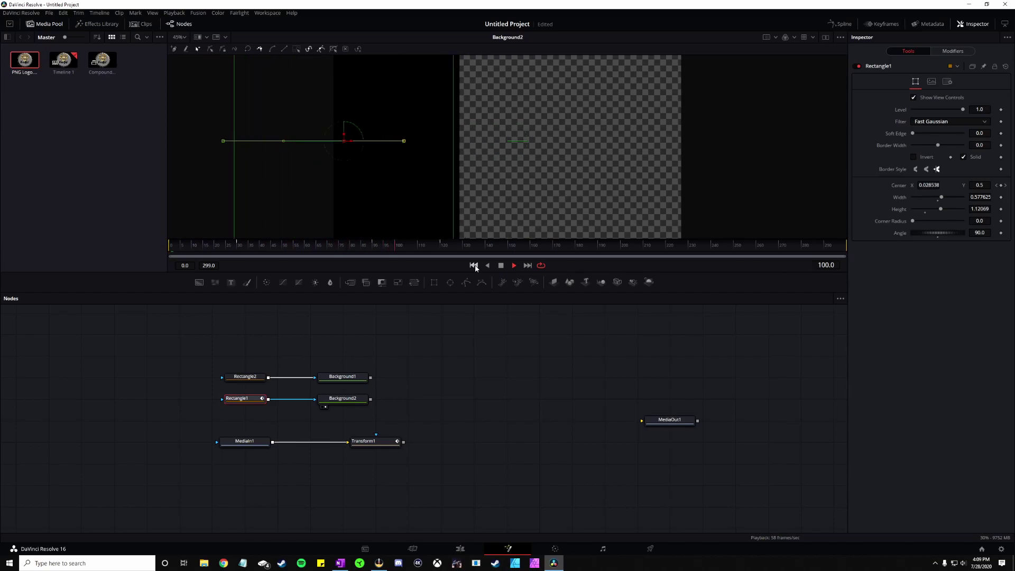
{"action": "left_click", "coordinate": [475, 265]}
{"action": "key", "text": "space"}
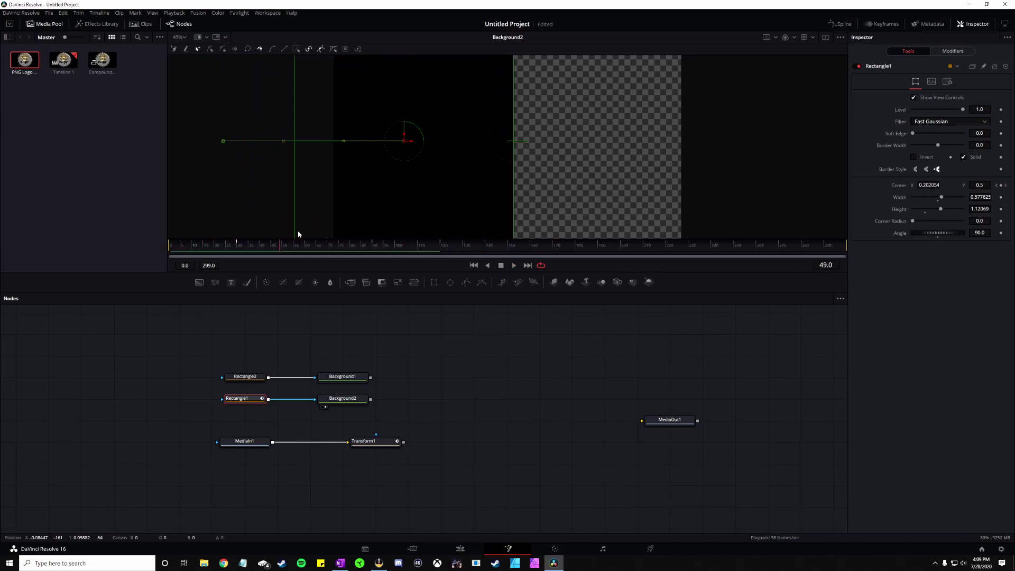
- At frame 30, show Background1 in the viewer and set Rectangle2's Angle to 90
{"action": "left_click_drag", "start_coordinate": [279, 251], "coordinate": [238, 253]}
{"action": "left_click", "coordinate": [355, 378]}
{"action": "key", "text": "1"}
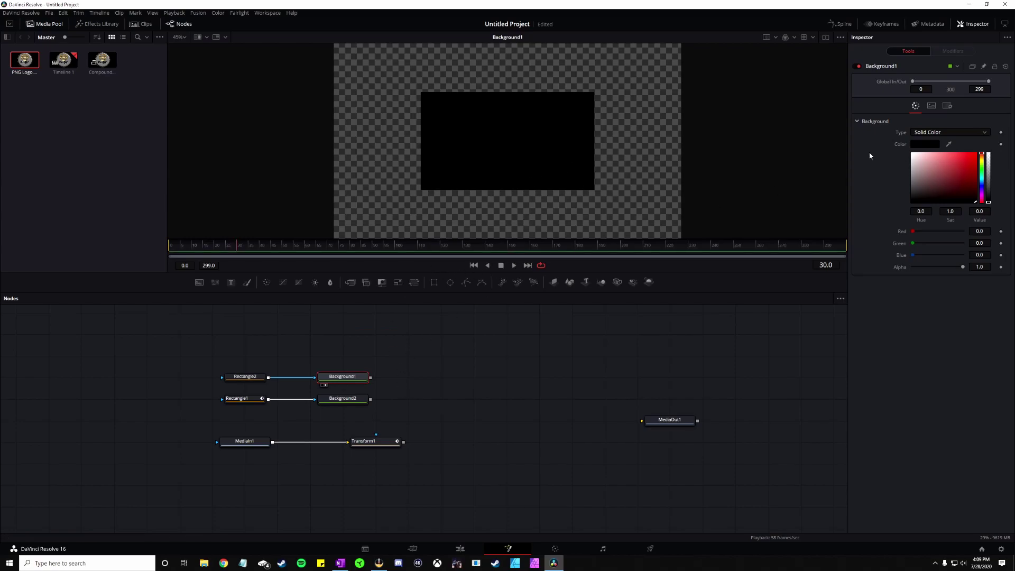
{"action": "left_click", "coordinate": [248, 377]}
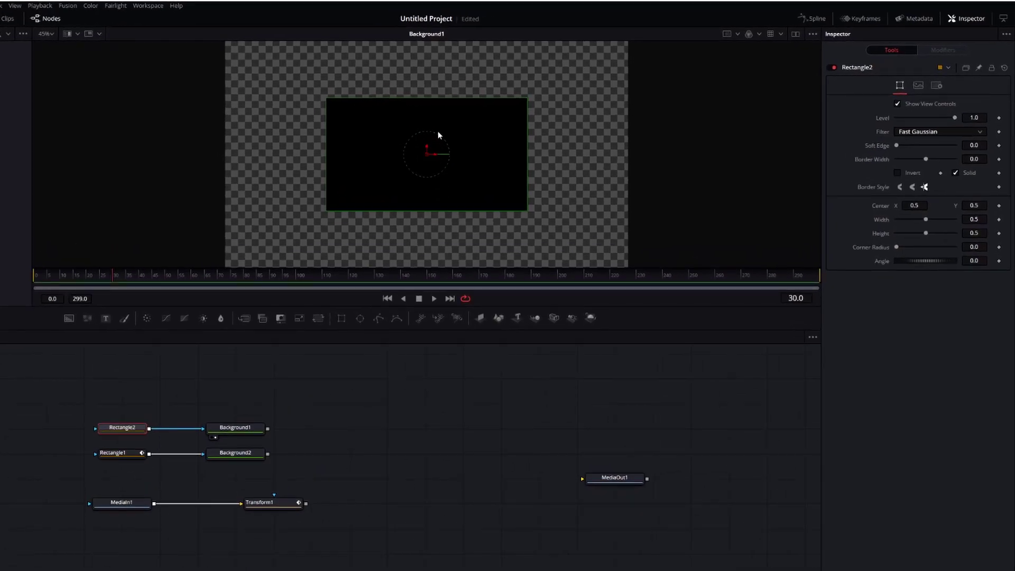
{"action": "left_click_drag", "start_coordinate": [436, 132], "coordinate": [456, 153]}
{"action": "left_click", "coordinate": [972, 261]}
{"action": "type", "text": "90"}
{"action": "key", "text": "Tab"}
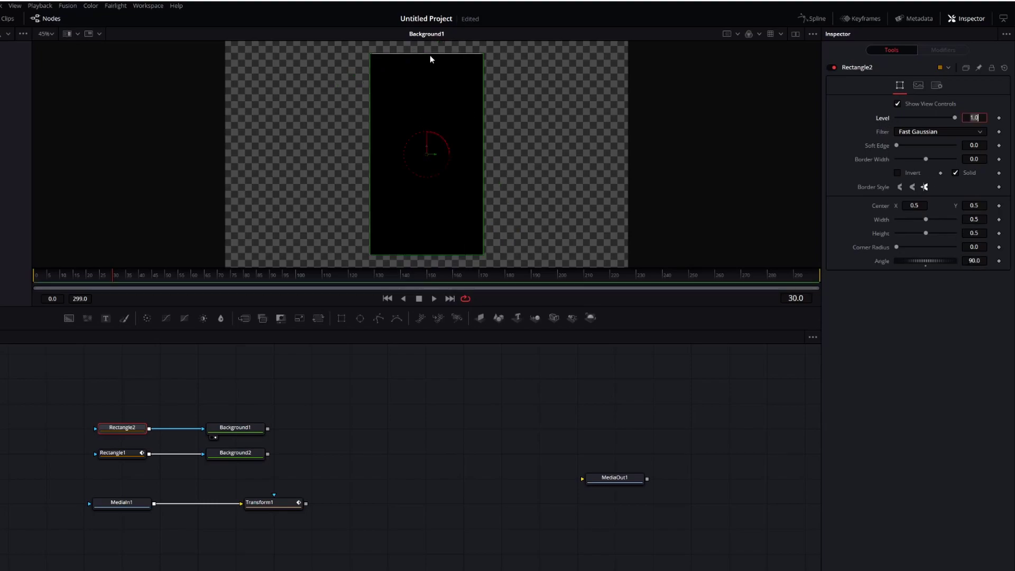
- Enlarge Rectangle2 to about 0.63 Width and 0.98 Height and move it just outside the image's right edge, Center X about 1.275
{"action": "left_click_drag", "start_coordinate": [430, 55], "coordinate": [428, 30]}
{"action": "left_click_drag", "start_coordinate": [482, 132], "coordinate": [539, 131]}
{"action": "left_click_drag", "start_coordinate": [430, 157], "coordinate": [744, 154]}
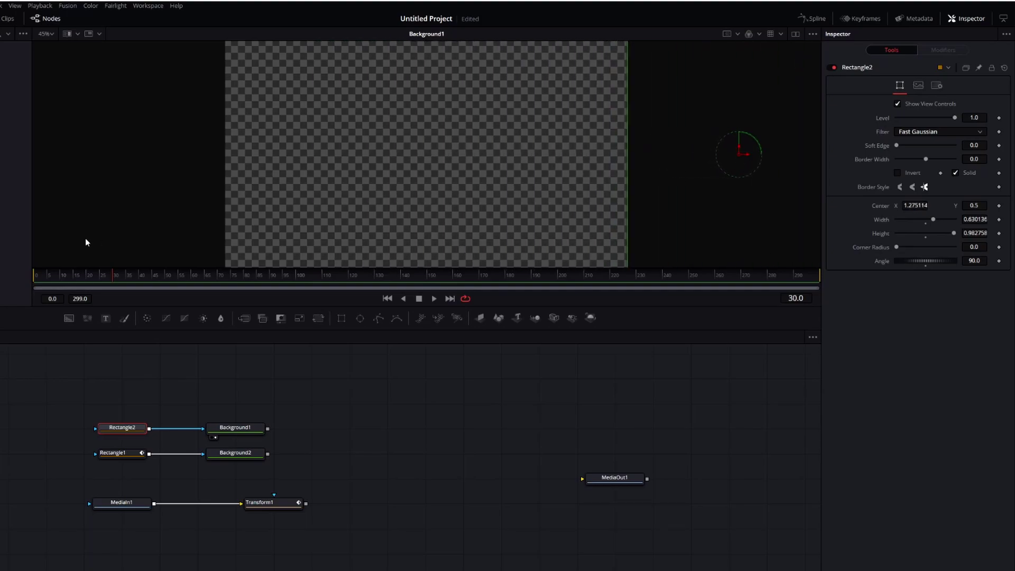
- Keyframe Rectangle2's Center at frame 0 and slide it into the image to X about 0.773 at frame 30
{"action": "left_click_drag", "start_coordinate": [112, 276], "coordinate": [33, 280]}
{"action": "left_click", "coordinate": [1000, 206]}
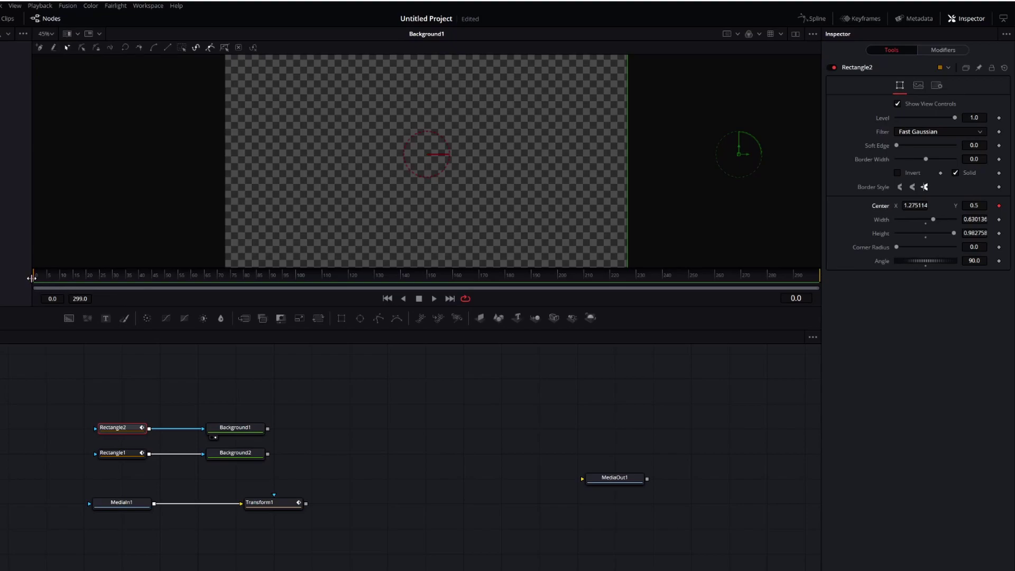
{"action": "left_click_drag", "start_coordinate": [37, 283], "coordinate": [116, 281]}
{"action": "left_click_drag", "start_coordinate": [746, 156], "coordinate": [543, 157]}
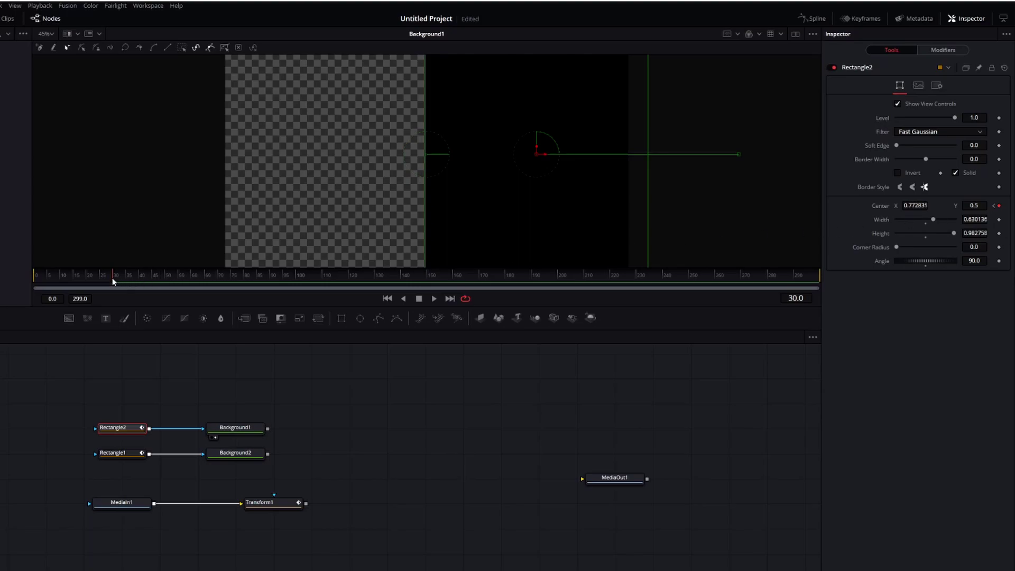
- Add a hold keyframe for Rectangle2's Center at frame 90 and move it out to X about 1.29 at frame 120
{"action": "left_click_drag", "start_coordinate": [122, 276], "coordinate": [272, 283]}
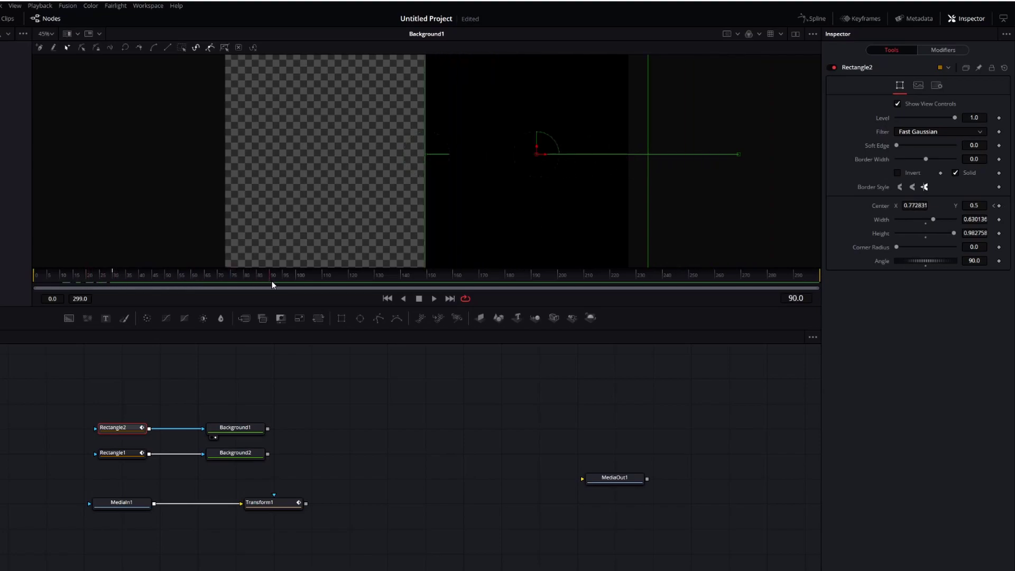
{"action": "left_click", "coordinate": [1000, 206]}
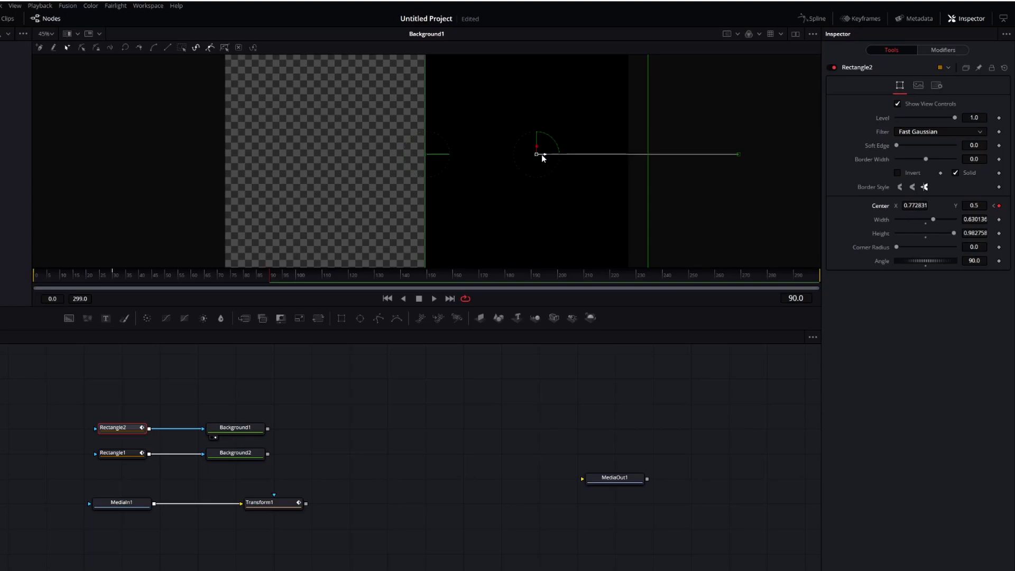
{"action": "left_click", "coordinate": [268, 276]}
{"action": "left_click_drag", "start_coordinate": [268, 276], "coordinate": [351, 279]}
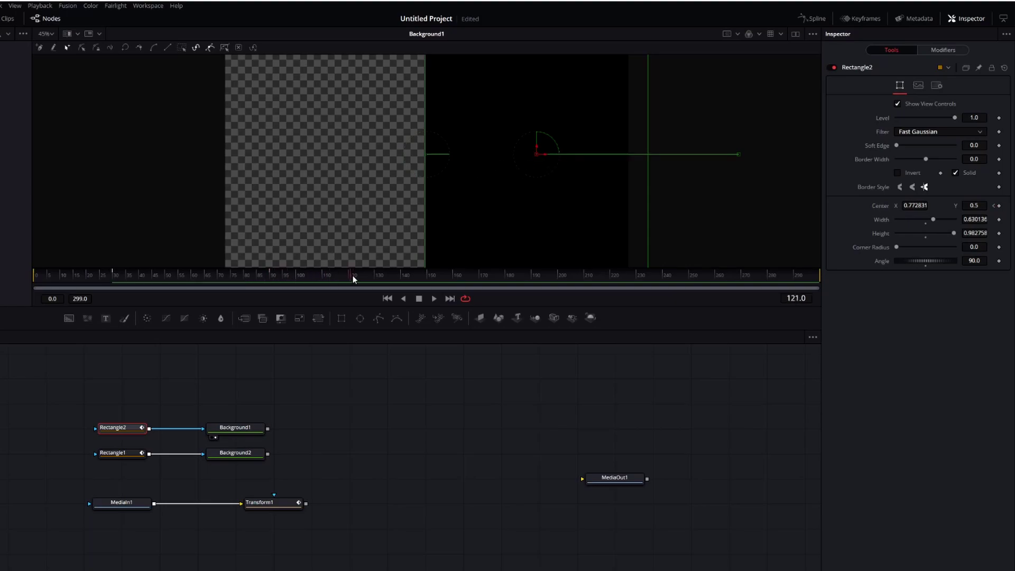
{"action": "left_click_drag", "start_coordinate": [540, 155], "coordinate": [754, 156]}
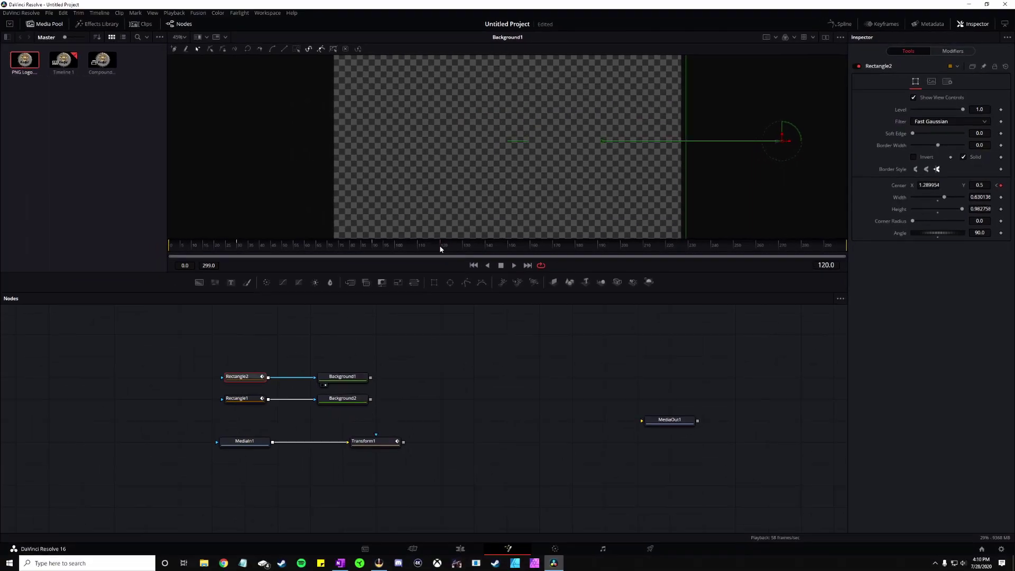
- Play back Rectangle2's slide-in and slide-out animation from frame 0 and return to the first frame
{"action": "left_click_drag", "start_coordinate": [349, 276], "coordinate": [64, 277]}
{"action": "left_click_drag", "start_coordinate": [195, 247], "coordinate": [170, 247]}
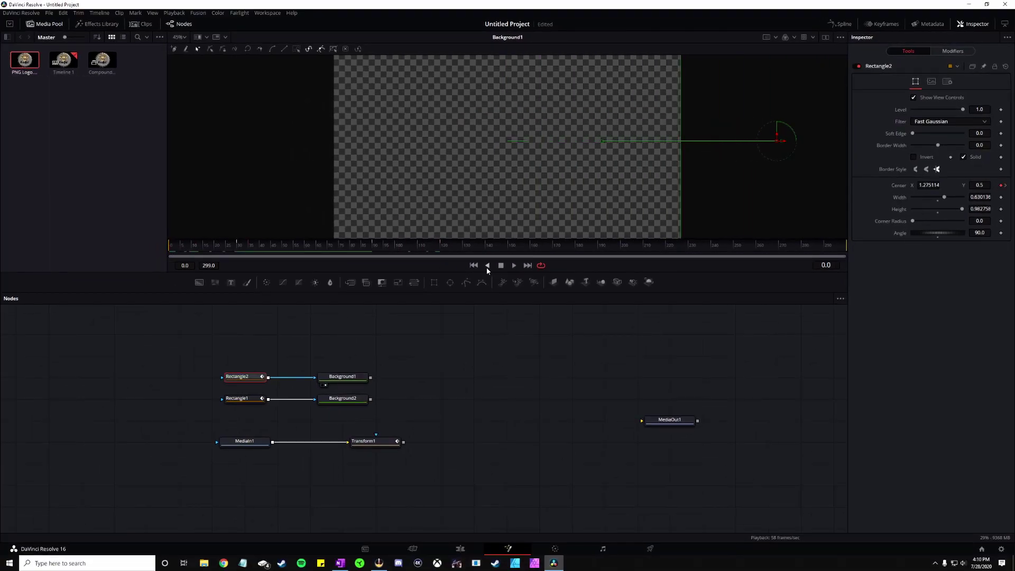
{"action": "left_click", "coordinate": [514, 266]}
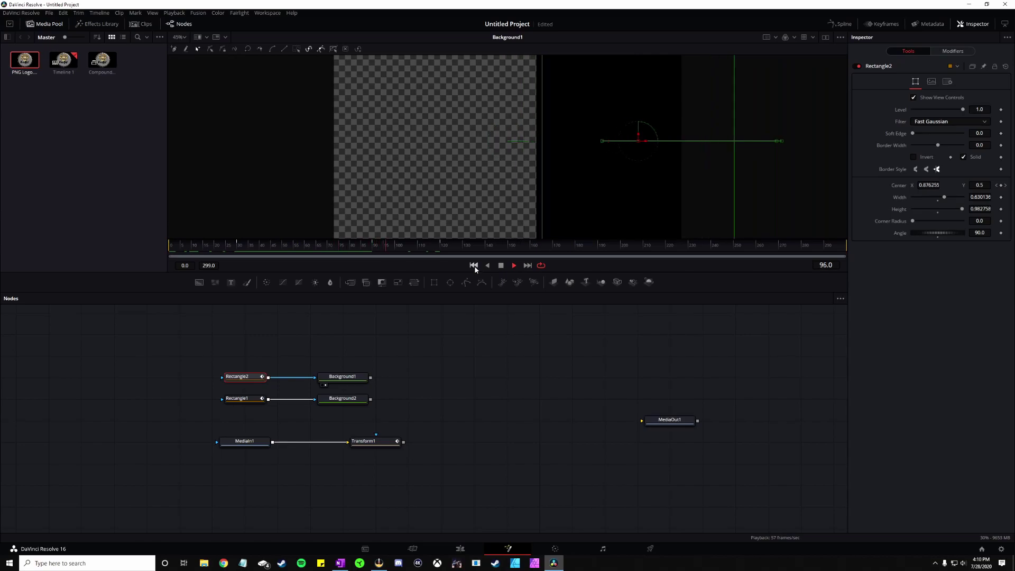
{"action": "left_click", "coordinate": [501, 266]}
{"action": "left_click", "coordinate": [502, 266]}
{"action": "left_click_drag", "start_coordinate": [355, 249], "coordinate": [170, 259]}
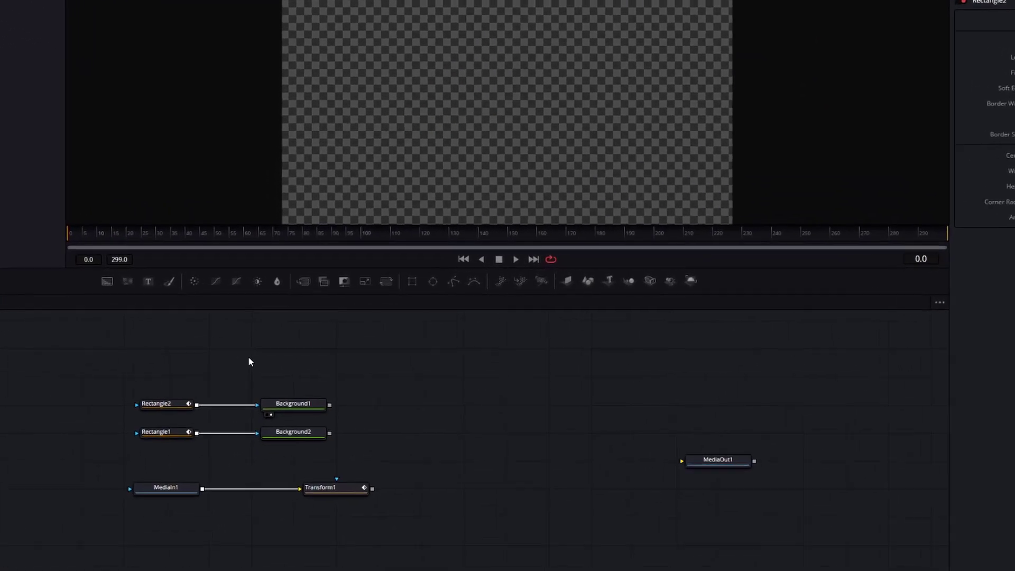
- Add a Merge node with Background2 as background and Background1 as foreground, show it in the viewer and preview the animation
{"action": "left_click", "coordinate": [356, 308]}
{"action": "left_click_drag", "start_coordinate": [266, 281], "coordinate": [372, 459]}
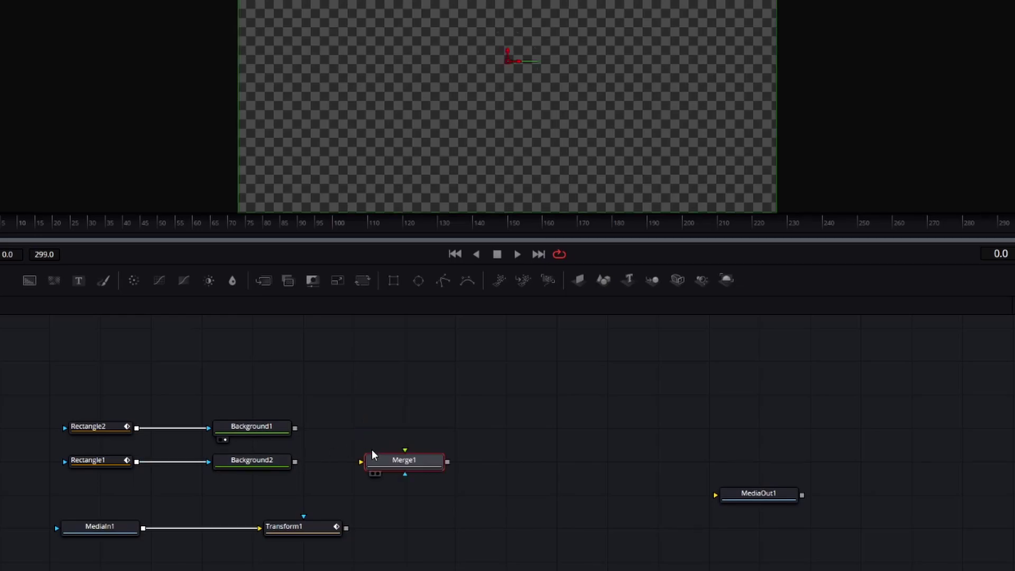
{"action": "left_click", "coordinate": [294, 464]}
{"action": "left_click_drag", "start_coordinate": [297, 463], "coordinate": [361, 463]}
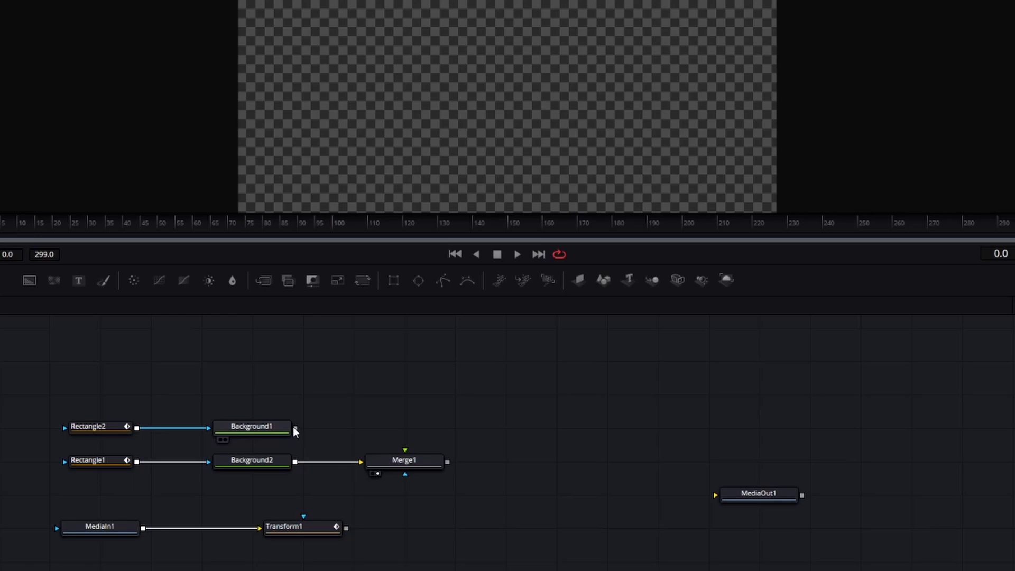
{"action": "left_click_drag", "start_coordinate": [295, 428], "coordinate": [482, 106]}
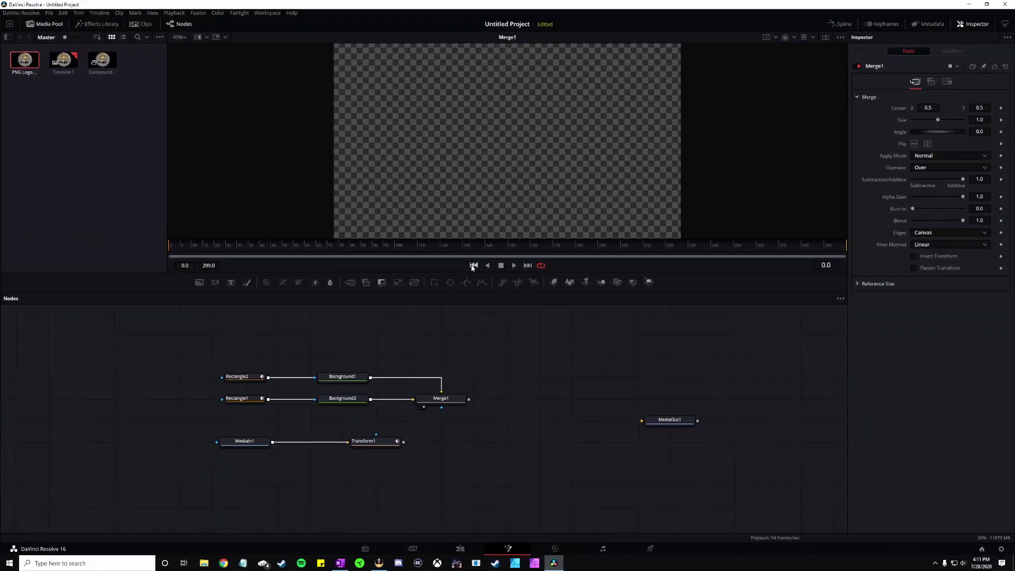
{"action": "left_click", "coordinate": [512, 267]}
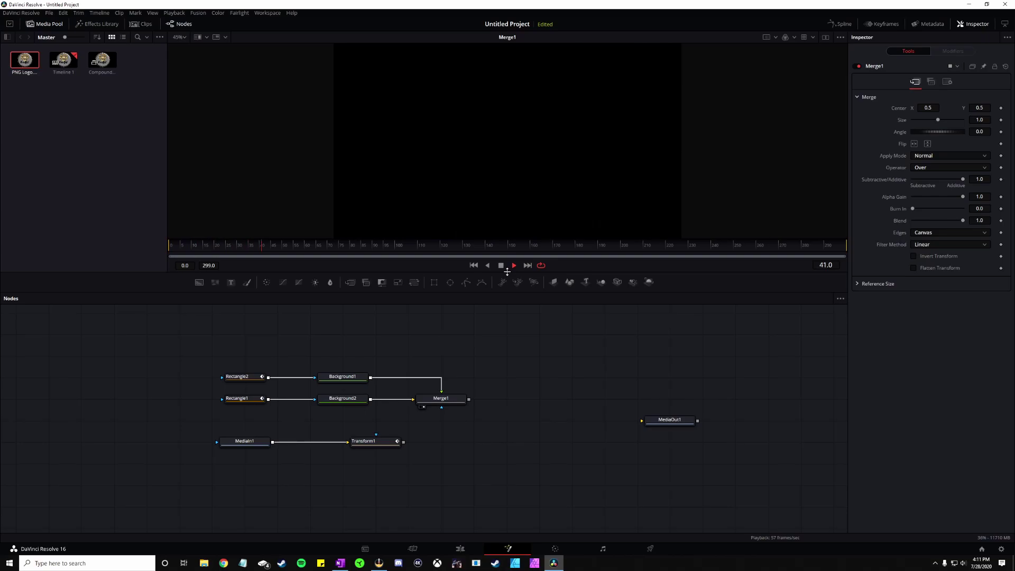
{"action": "left_click", "coordinate": [475, 266]}
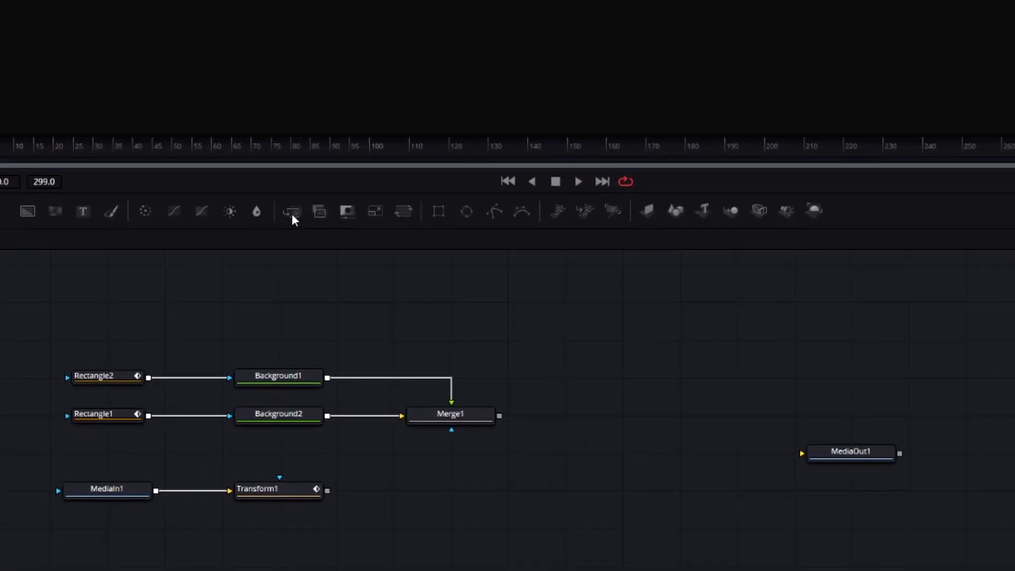
- Add a second Merge node placing Transform1 as foreground over Merge1's output, view it and preview the composite
{"action": "left_click_drag", "start_coordinate": [292, 214], "coordinate": [452, 497]}
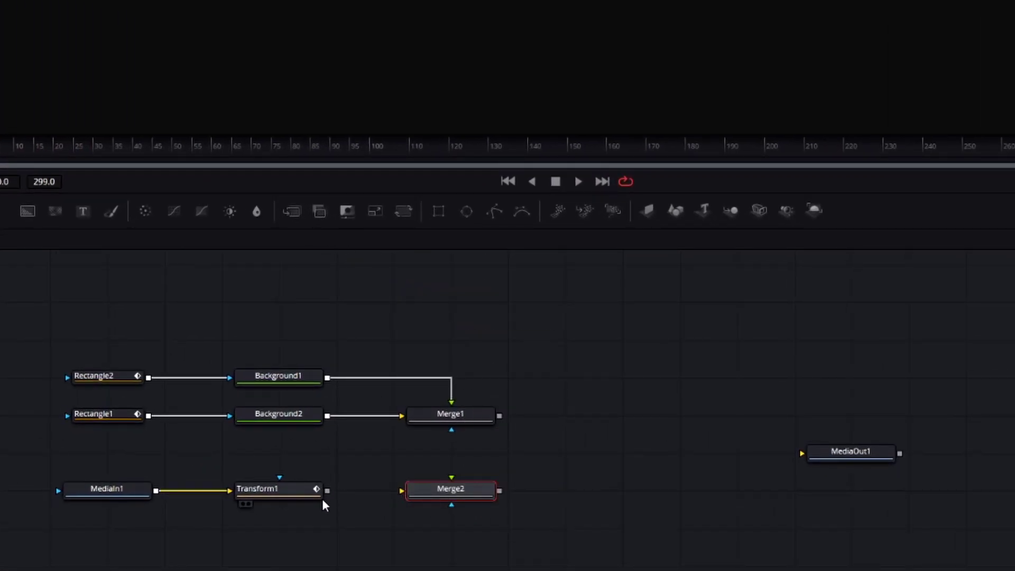
{"action": "left_click_drag", "start_coordinate": [327, 492], "coordinate": [346, 479]}
{"action": "left_click_drag", "start_coordinate": [411, 469], "coordinate": [453, 483]}
{"action": "left_click_drag", "start_coordinate": [500, 418], "coordinate": [462, 488]}
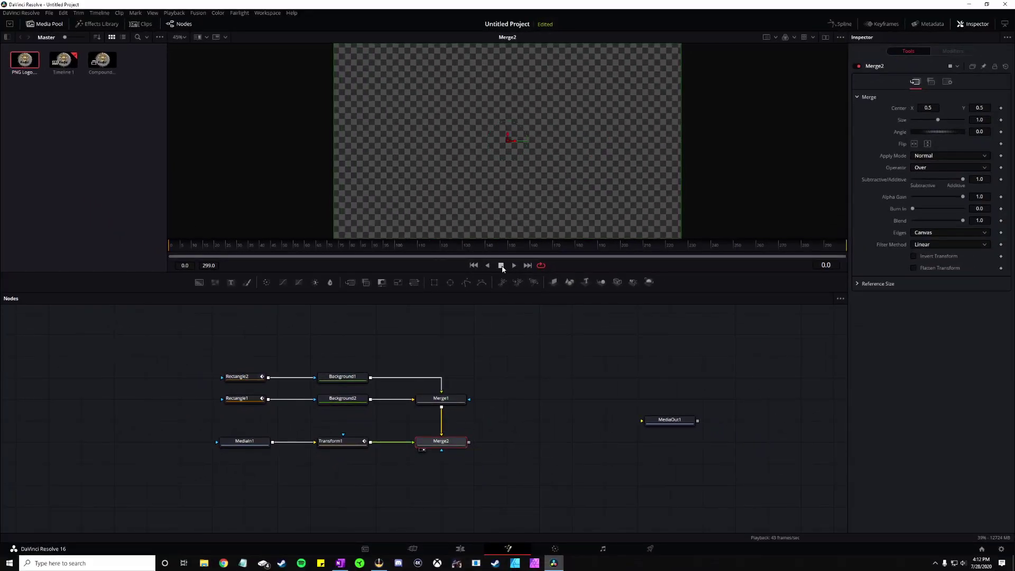
{"action": "left_click", "coordinate": [513, 266]}
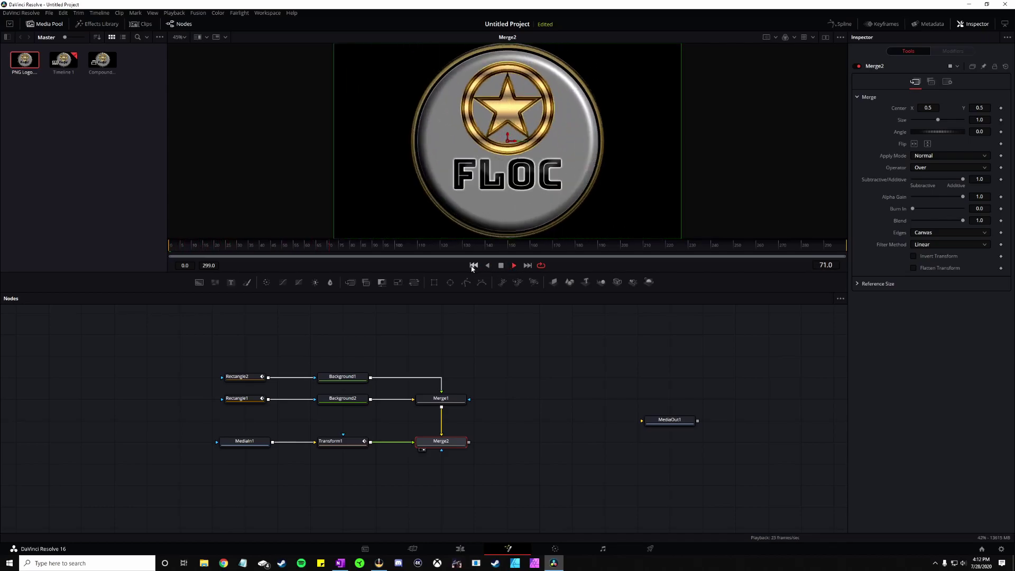
{"action": "left_click", "coordinate": [474, 265]}
{"action": "left_click", "coordinate": [501, 266]}
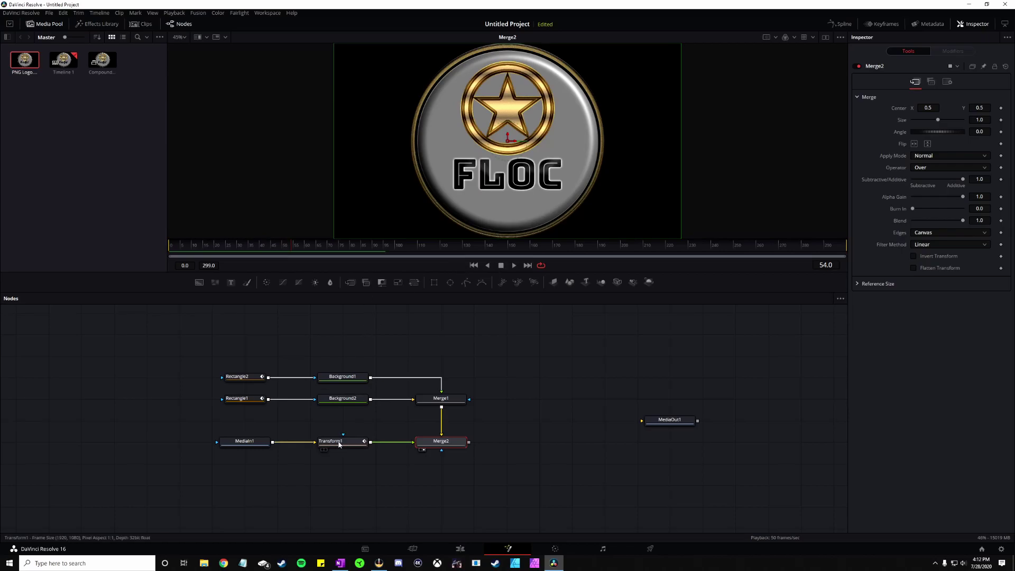
- At frame 30, set Transform1's Size to 0.5
{"action": "left_click_drag", "start_coordinate": [184, 282], "coordinate": [123, 281]}
{"action": "left_click", "coordinate": [152, 510]}
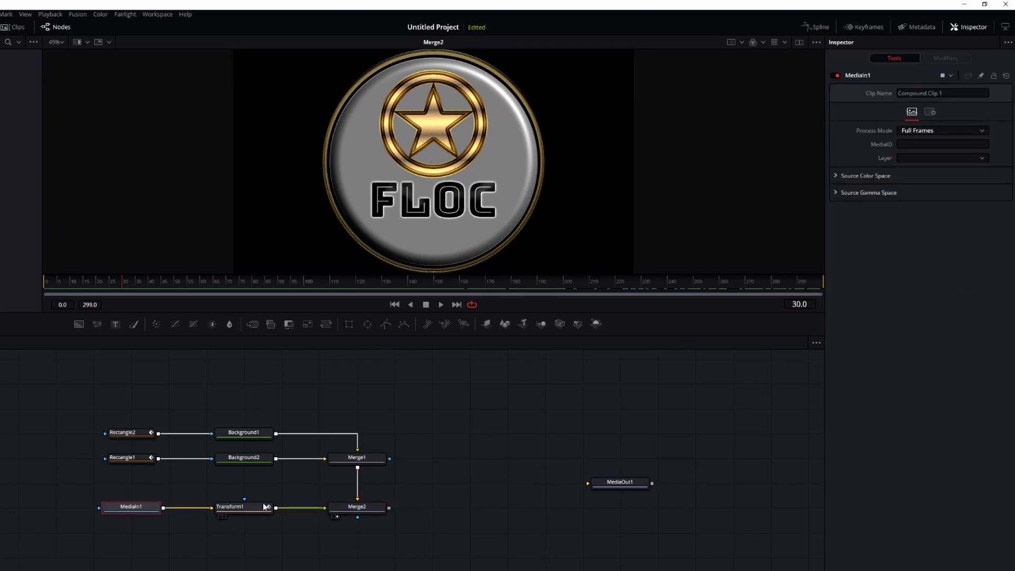
{"action": "left_click", "coordinate": [249, 509]}
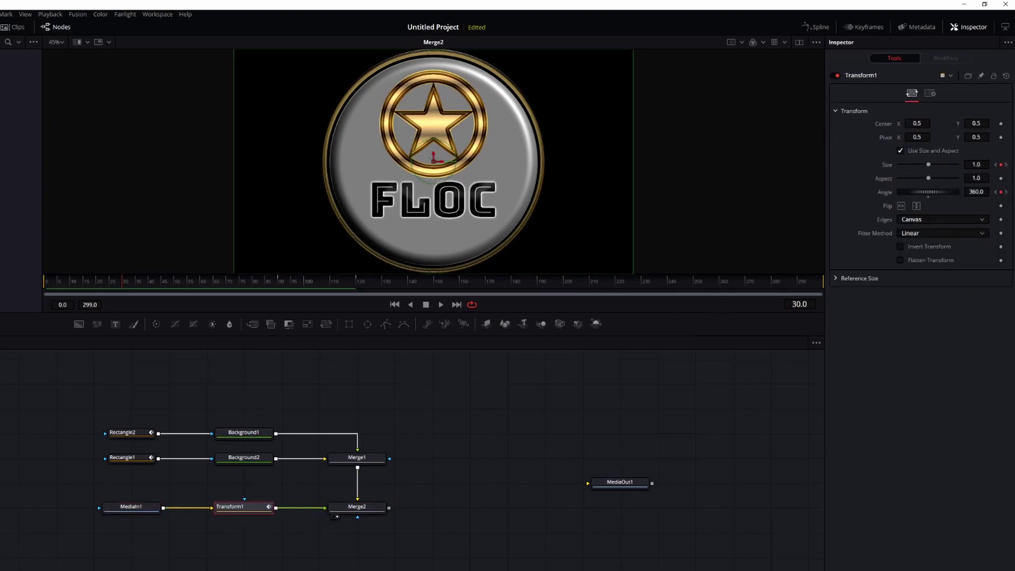
{"action": "left_click", "coordinate": [976, 164]}
{"action": "double_click", "coordinate": [976, 165]}
{"action": "type", "text": "0.5"}
{"action": "key", "text": "Tab"}
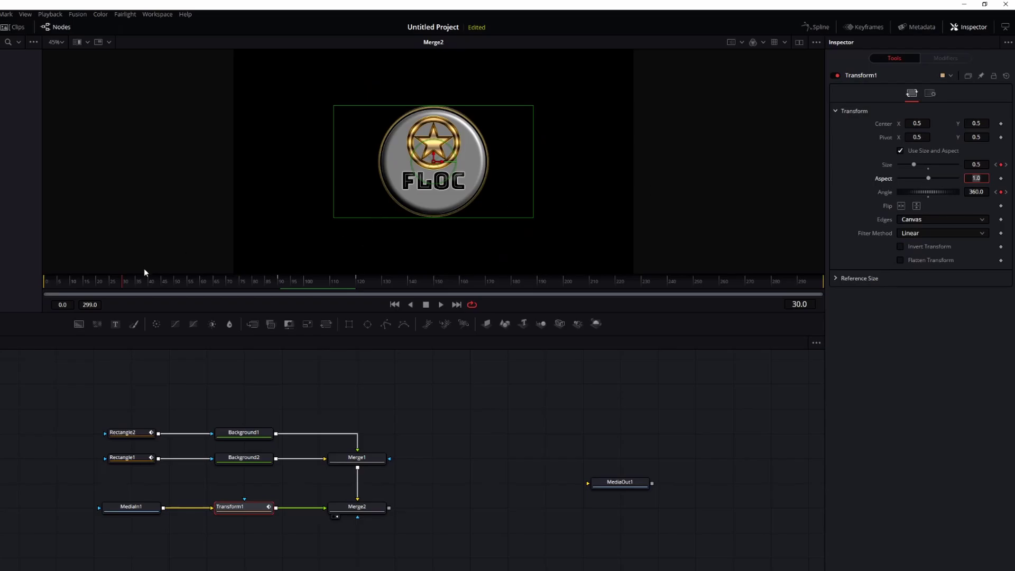
- At frame 90, set Transform1's Size to 0.5 and play the composite from the start
{"action": "left_click_drag", "start_coordinate": [122, 278], "coordinate": [280, 283]}
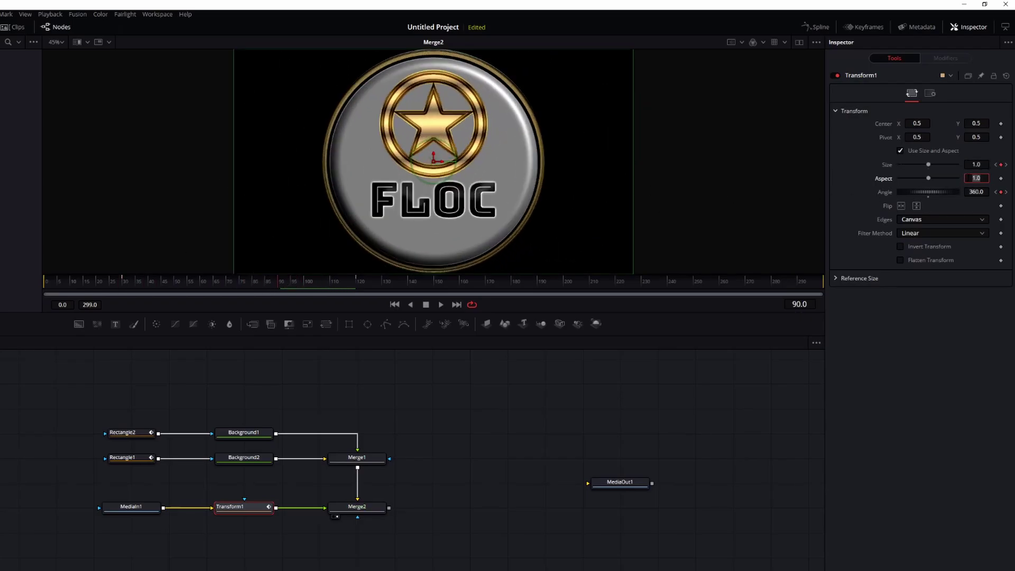
{"action": "left_click", "coordinate": [976, 164]}
{"action": "type", "text": "0.5"}
{"action": "key", "text": "Tab"}
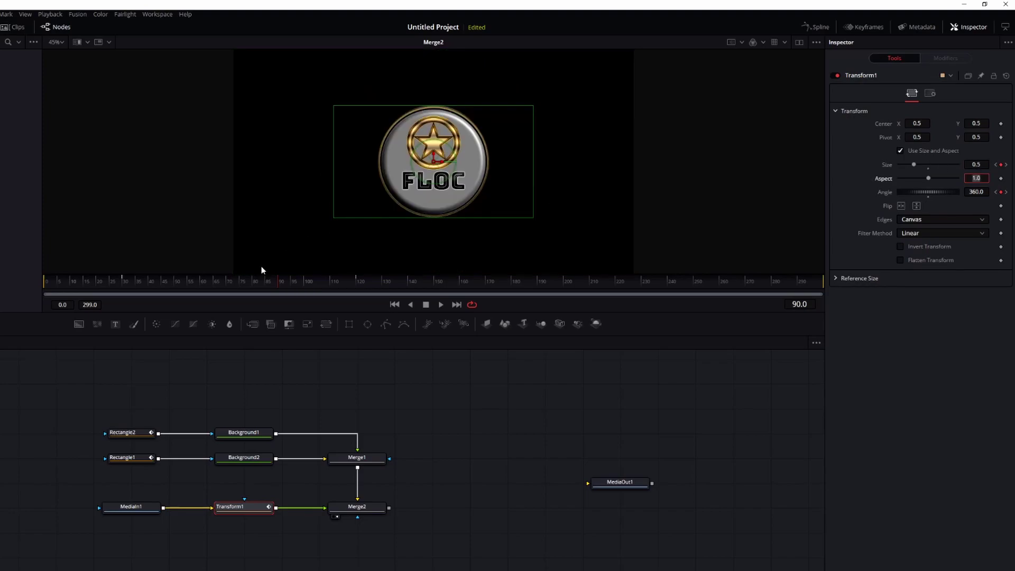
{"action": "left_click_drag", "start_coordinate": [277, 280], "coordinate": [8, 283]}
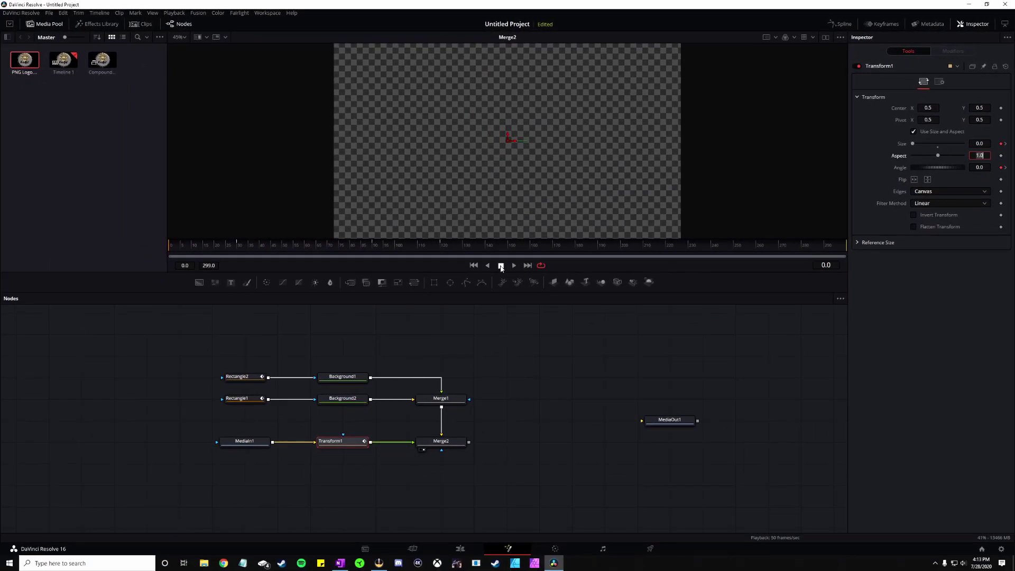
{"action": "left_click", "coordinate": [513, 265]}
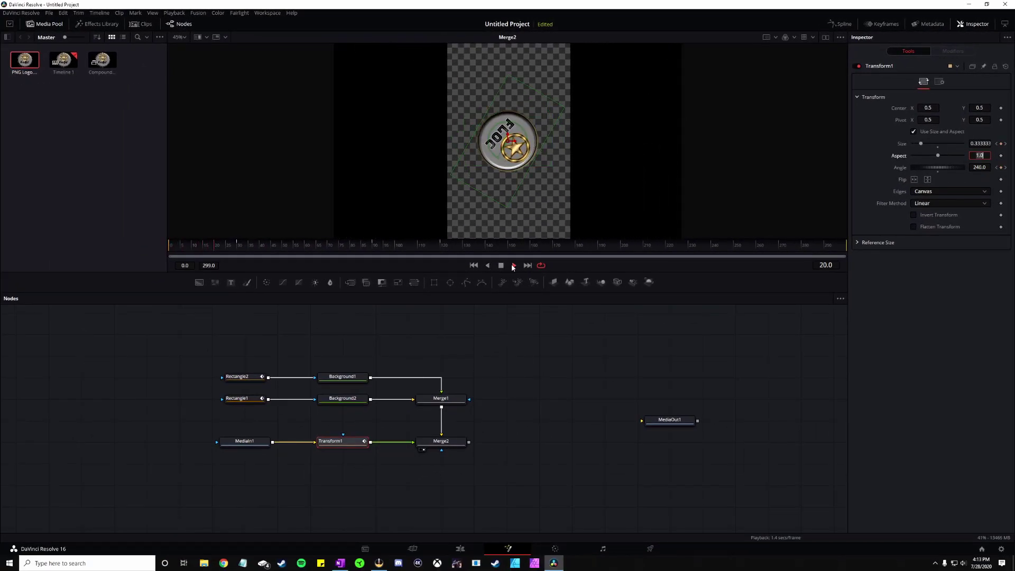
{"action": "left_click", "coordinate": [474, 266]}
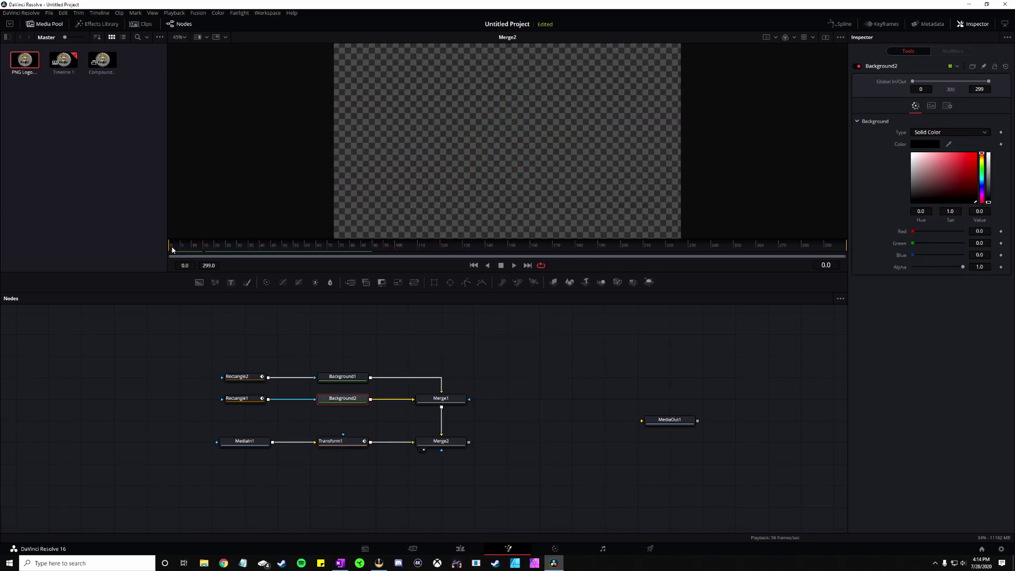
- At frame 30, change Background2's Type to Gradient and place the gradient's End at the image center, about X 0.499, Y 0.492
{"action": "left_click_drag", "start_coordinate": [172, 248], "coordinate": [239, 251]}
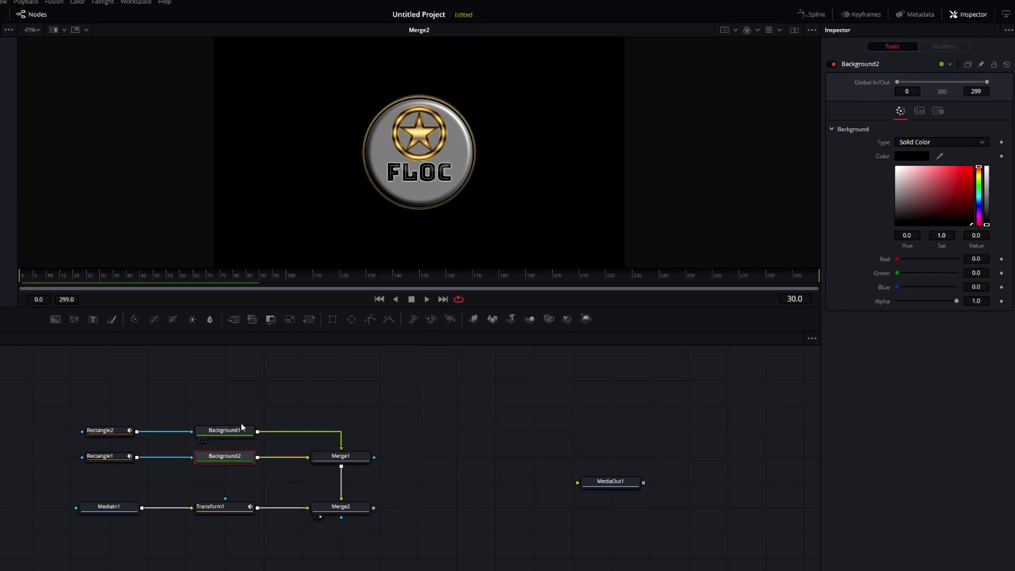
{"action": "left_click", "coordinate": [951, 141]}
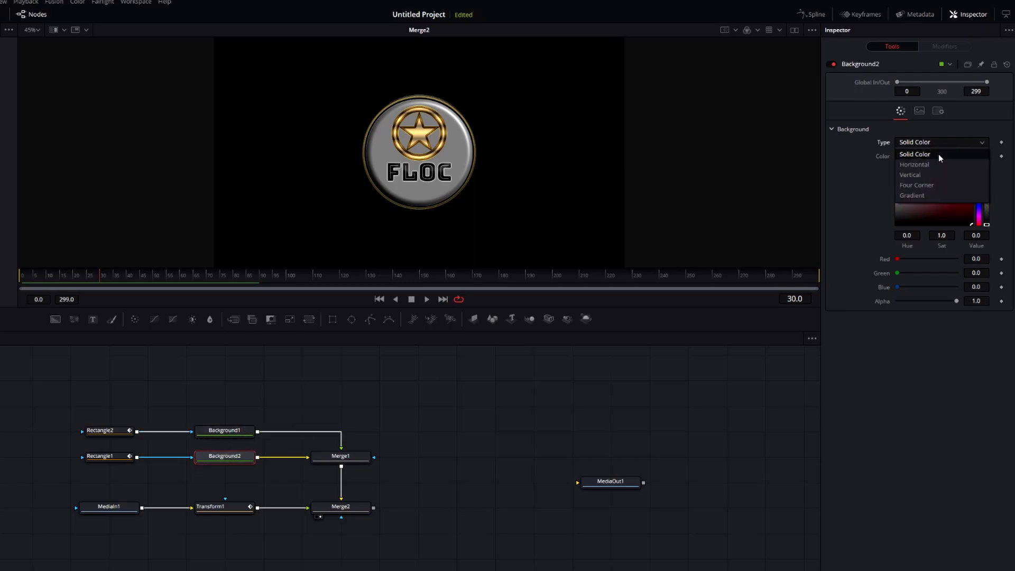
{"action": "left_click", "coordinate": [915, 194]}
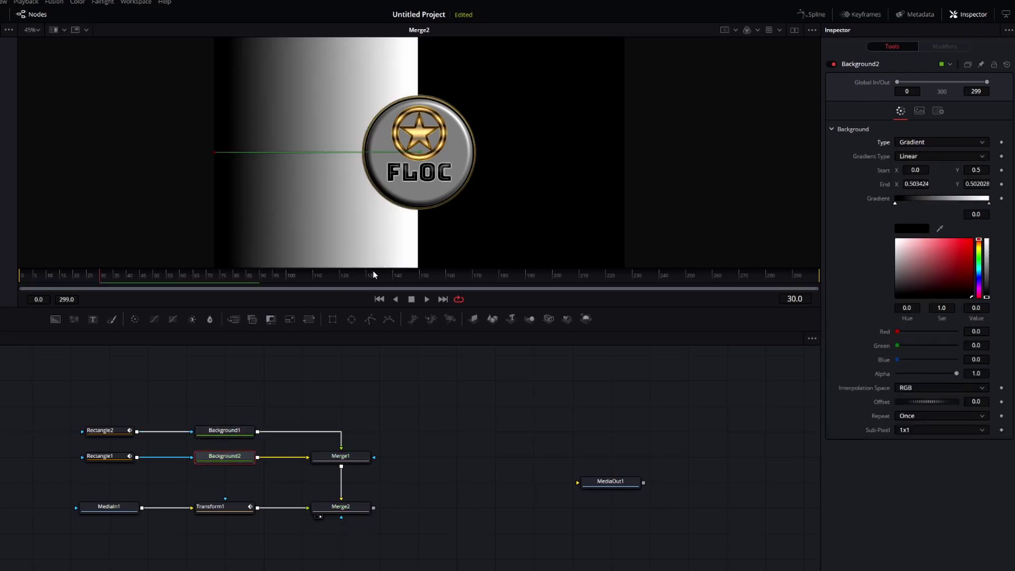
{"action": "mouse_move", "coordinate": [421, 156]}
{"action": "left_mouse_down"}
{"action": "mouse_move", "coordinate": [608, 144]}
{"action": "mouse_move", "coordinate": [628, 157]}
{"action": "mouse_move", "coordinate": [401, 155]}
{"action": "mouse_move", "coordinate": [420, 158]}
{"action": "left_mouse_up"}
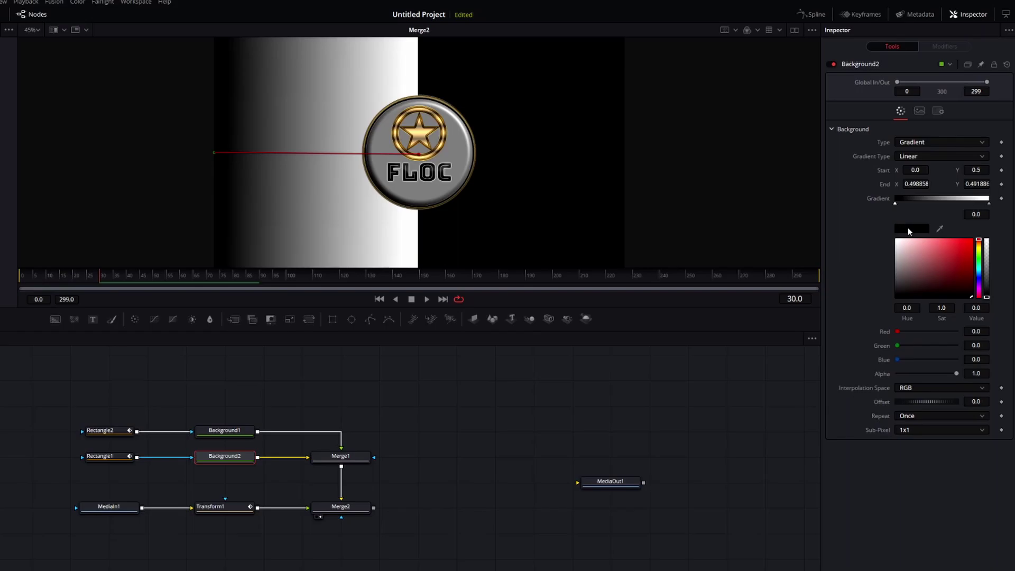
- Set the start color of Background2's gradient to the gray #7a7a7a sampled from the logo in the viewer
{"action": "left_click", "coordinate": [924, 226]}
{"action": "left_click_drag", "start_coordinate": [448, 216], "coordinate": [590, 219]}
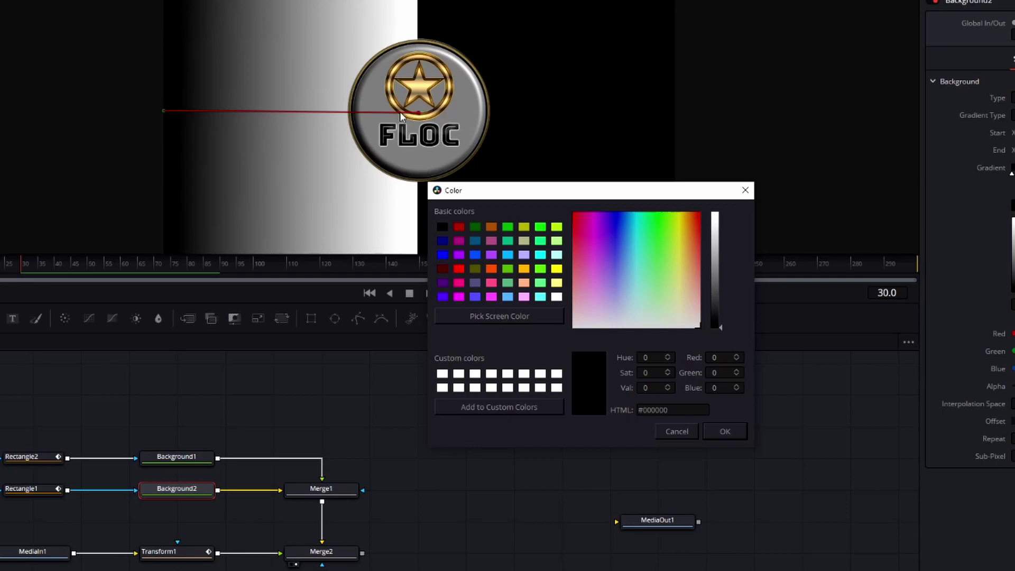
{"action": "left_click", "coordinate": [500, 321]}
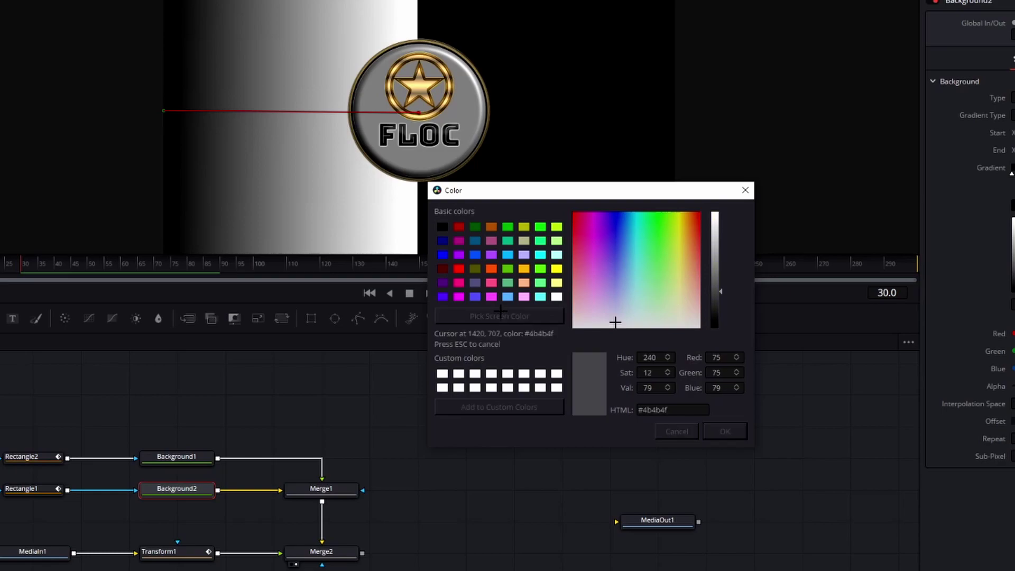
{"action": "left_click", "coordinate": [405, 168]}
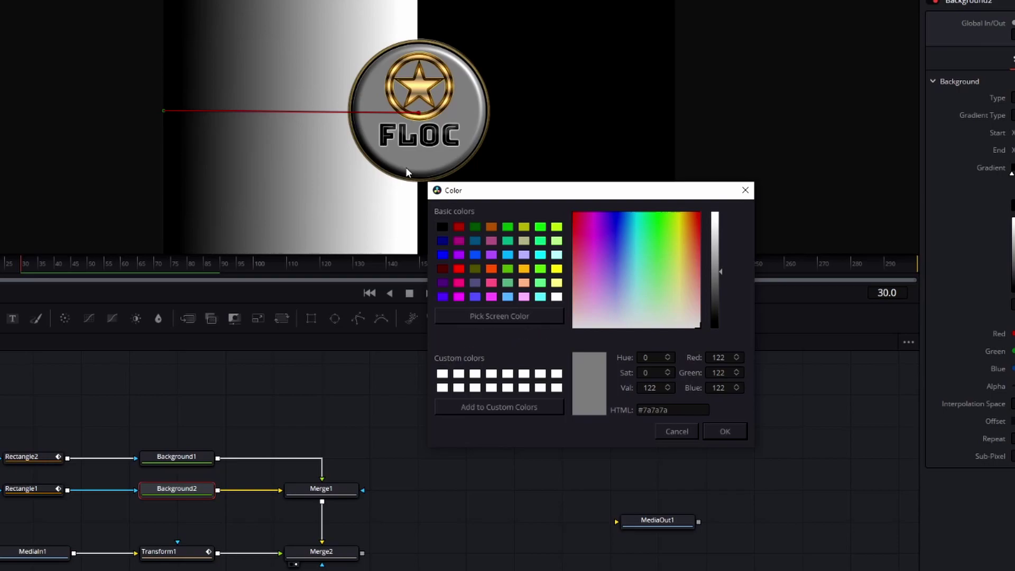
{"action": "left_click", "coordinate": [726, 432]}
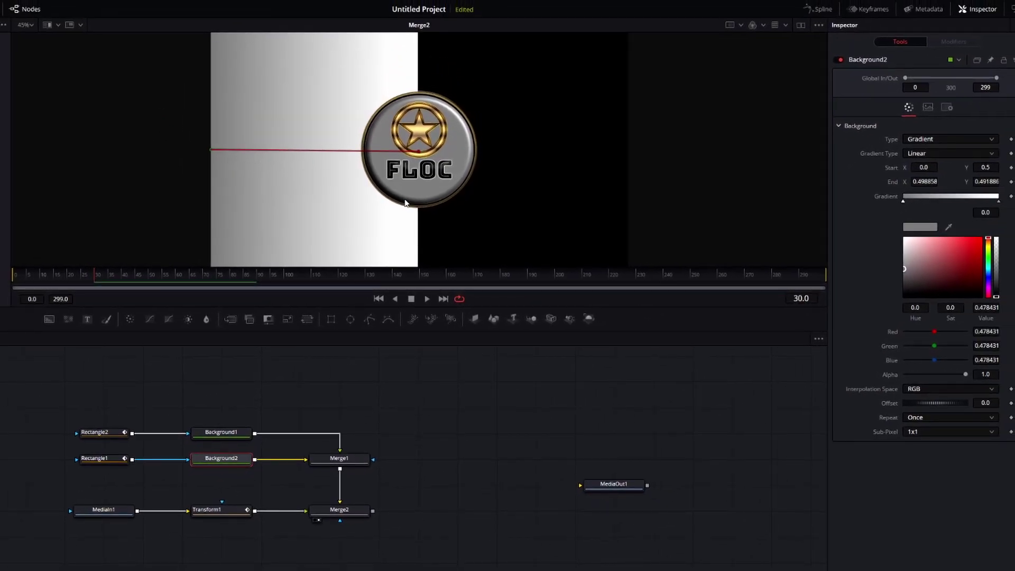
- Set the end color of Background2's gradient to the light gold #ffdd8c sampled from the logo
{"action": "left_click", "coordinate": [998, 201]}
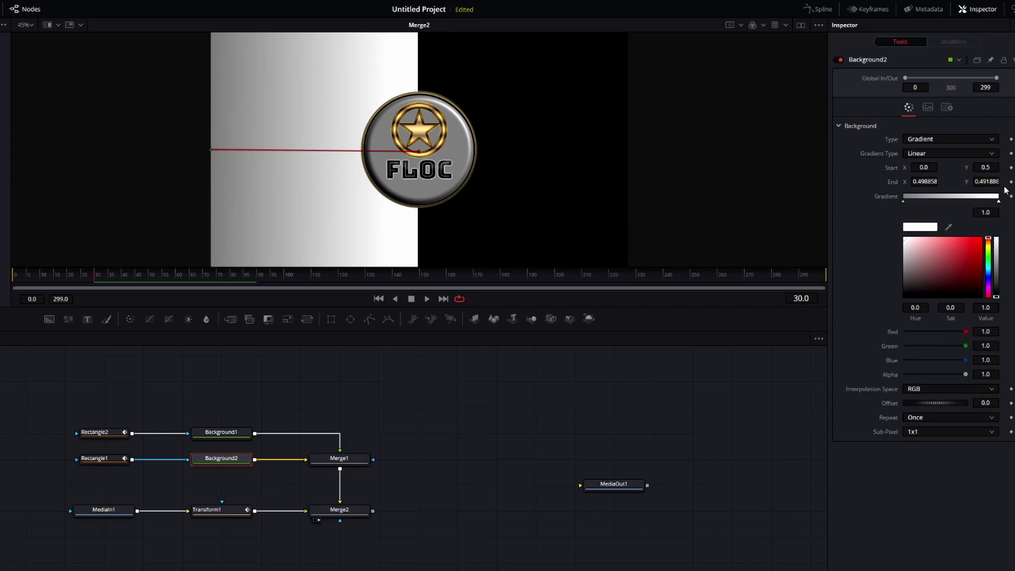
{"action": "left_click", "coordinate": [925, 227]}
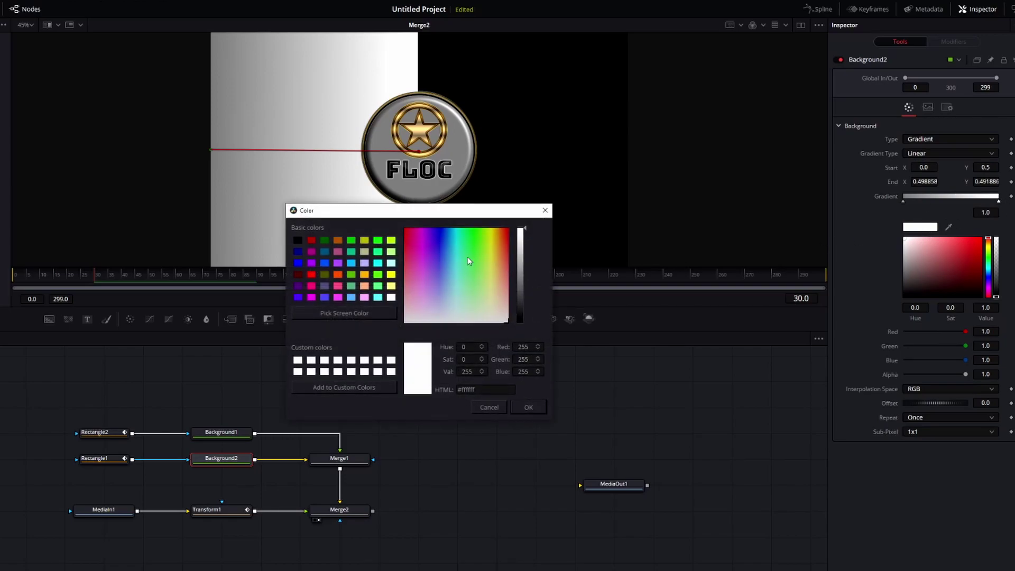
{"action": "left_click", "coordinate": [391, 315]}
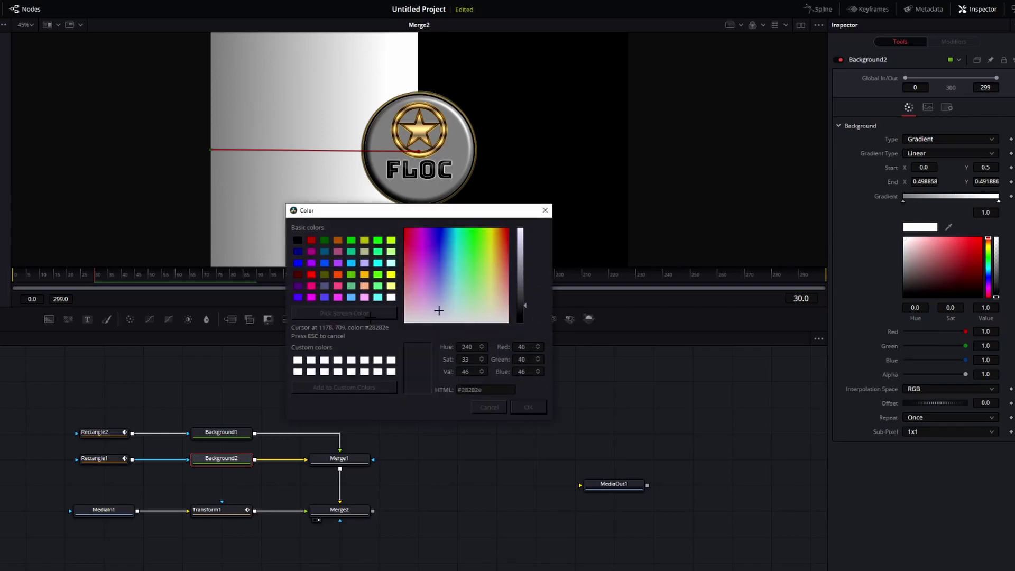
{"action": "left_click", "coordinate": [417, 154]}
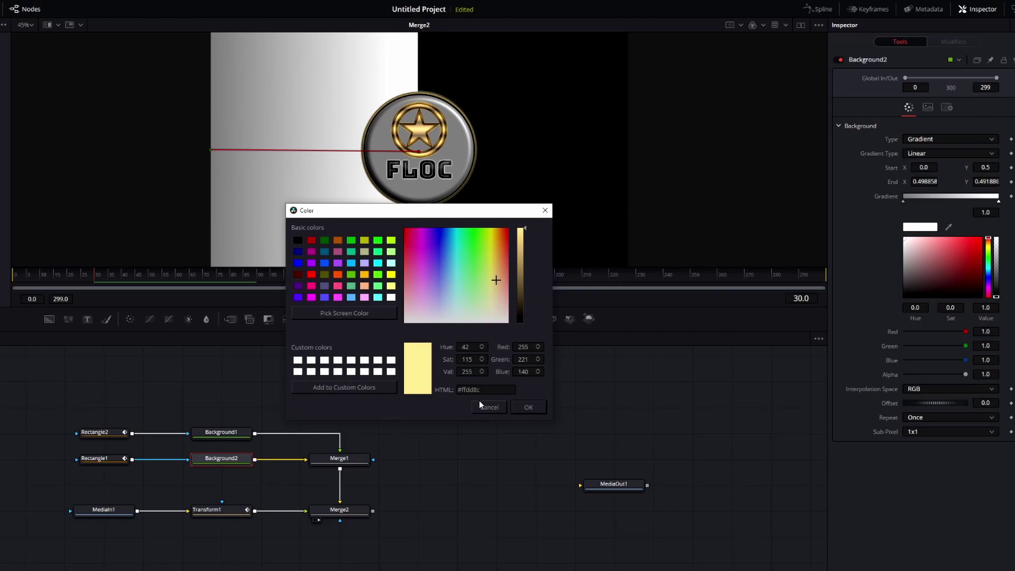
{"action": "left_click", "coordinate": [520, 406]}
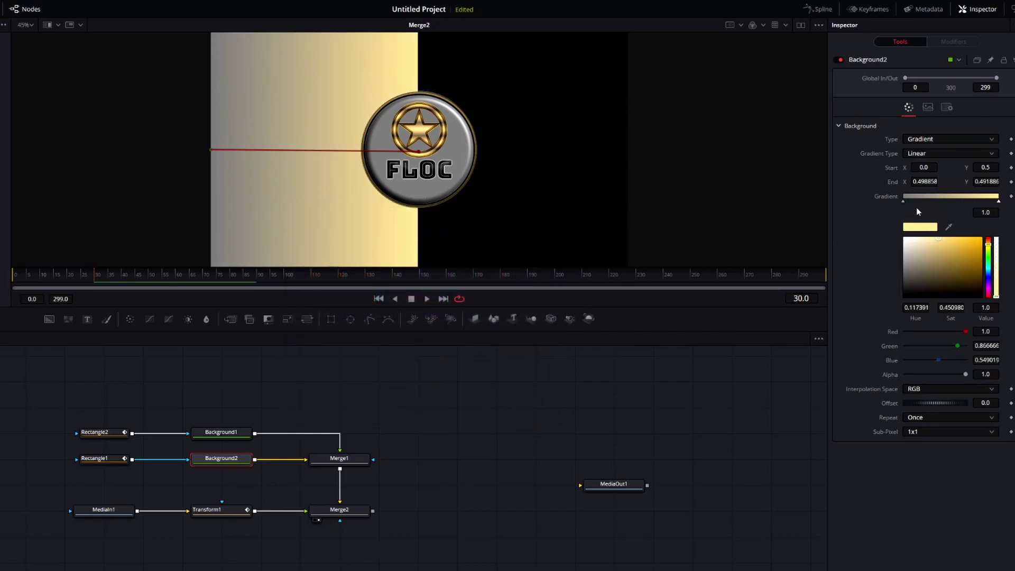
- Move the gray stop of Background2's gradient to position 0.5
{"action": "left_click_drag", "start_coordinate": [904, 204], "coordinate": [947, 204]}
{"action": "left_click", "coordinate": [986, 212]}
{"action": "type", "text": "5"}
{"action": "key", "text": "BackSpace"}
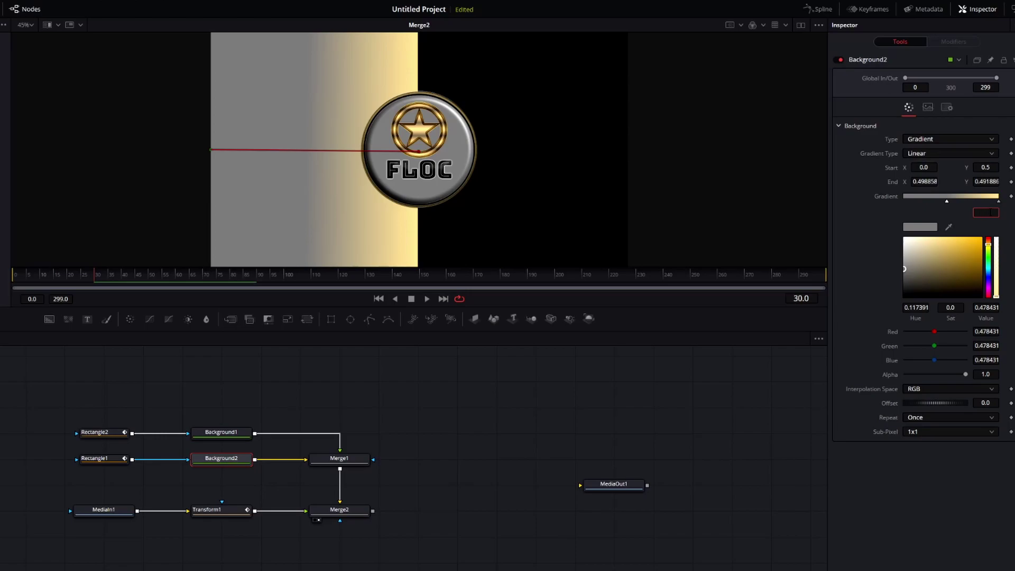
{"action": "type", "text": "0.5"}
{"action": "key", "text": "Tab"}
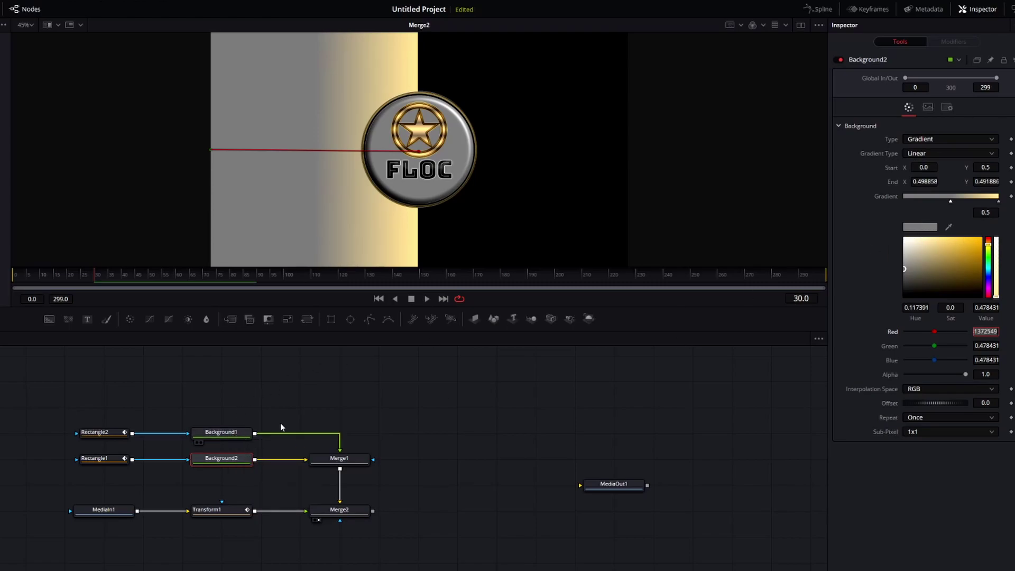
- Copy the HTML color code #797979 of the gray stop in Background2's gradient
{"action": "left_click", "coordinate": [912, 229]}
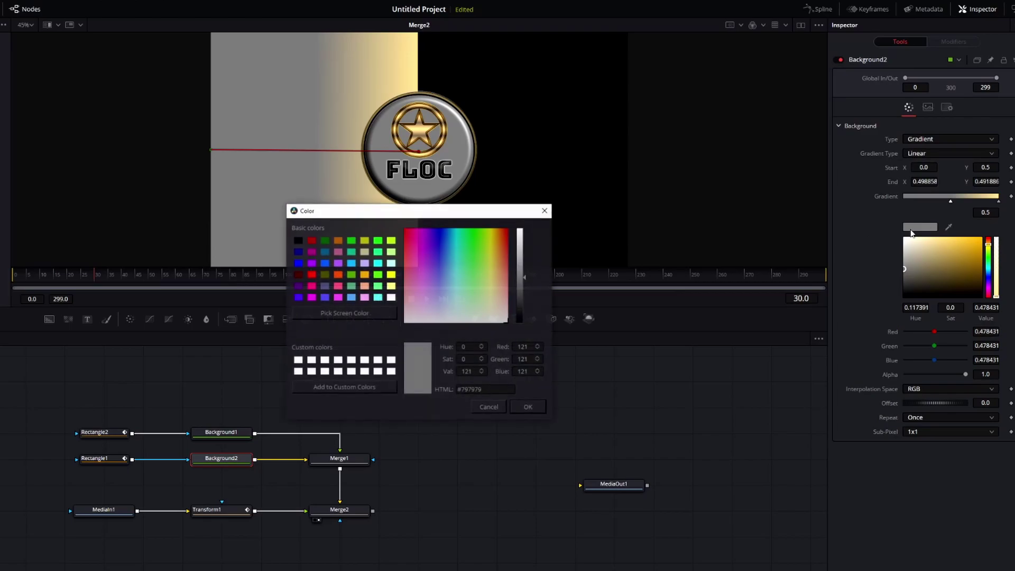
{"action": "triple_click", "coordinate": [470, 391]}
{"action": "right_click", "coordinate": [470, 392]}
{"action": "left_click", "coordinate": [493, 427]}
{"action": "left_click", "coordinate": [526, 407]}
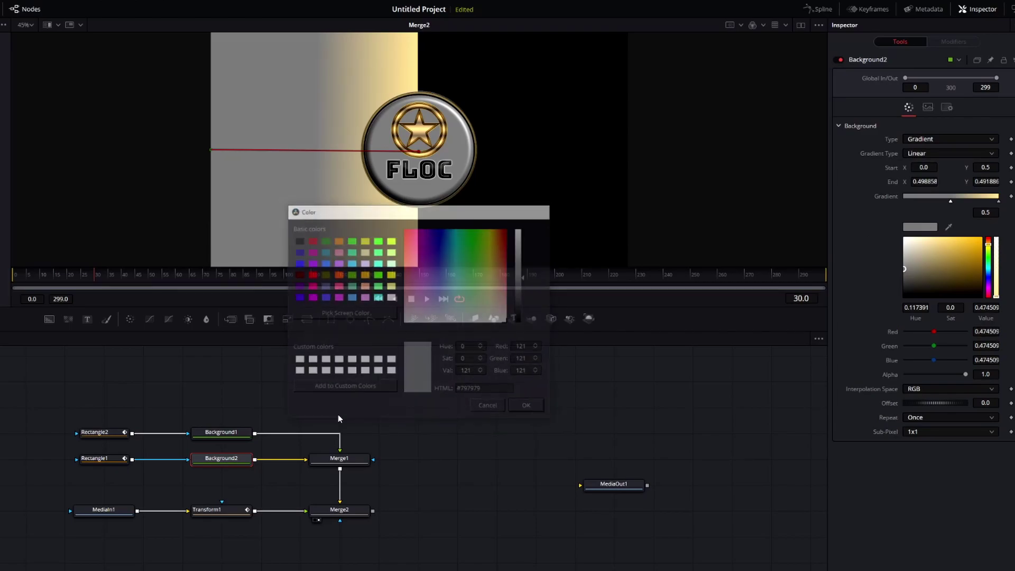
- Change Background1's Type to Gradient and set the gradient's end color to the copied gray #797979
{"action": "left_click", "coordinate": [221, 434]}
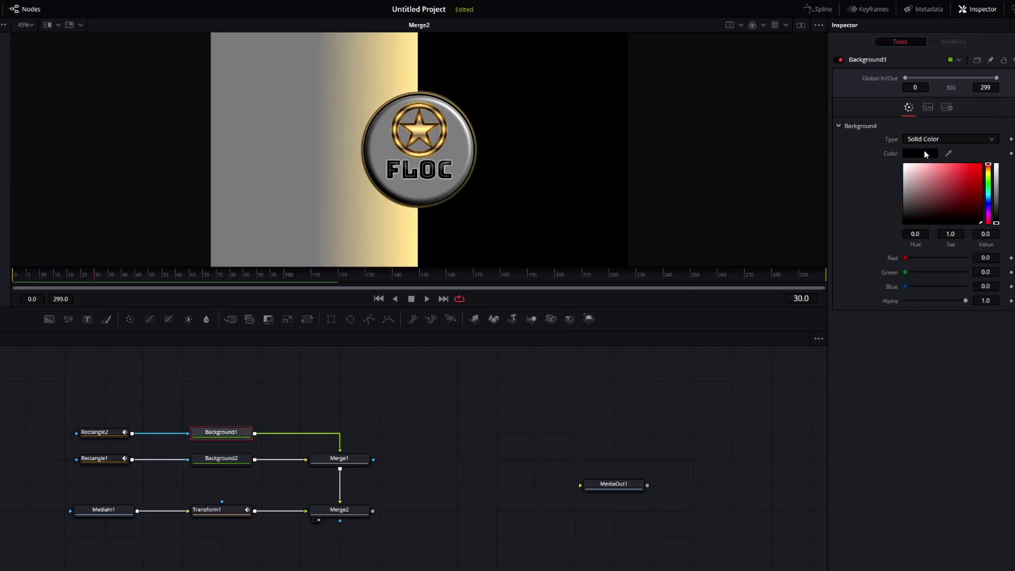
{"action": "left_click", "coordinate": [978, 139]}
{"action": "left_click", "coordinate": [928, 192]}
{"action": "left_click", "coordinate": [1002, 201]}
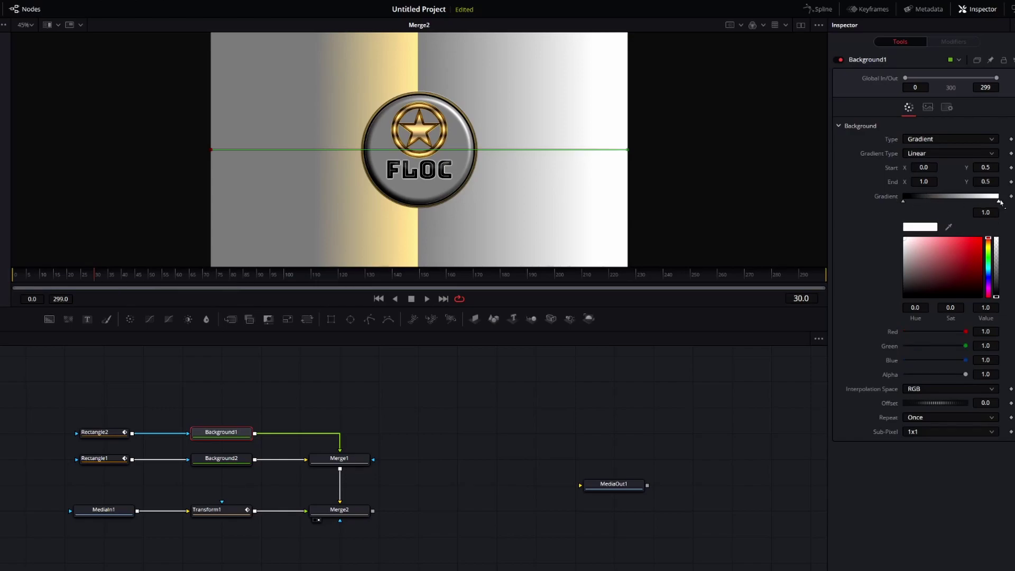
{"action": "left_click", "coordinate": [926, 229]}
{"action": "double_click", "coordinate": [468, 391]}
{"action": "right_click", "coordinate": [469, 390]}
{"action": "left_click", "coordinate": [494, 437]}
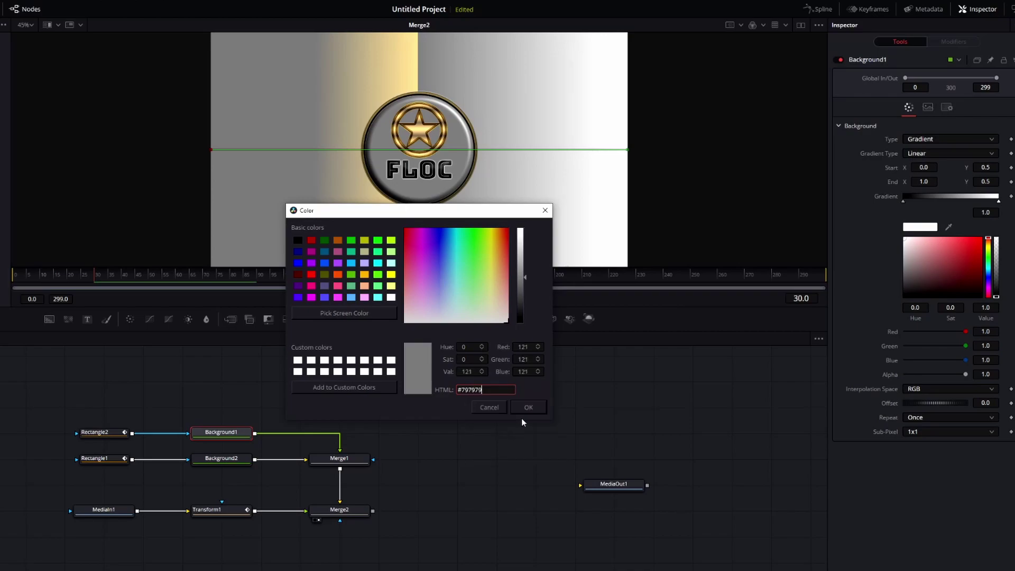
{"action": "left_click", "coordinate": [522, 411]}
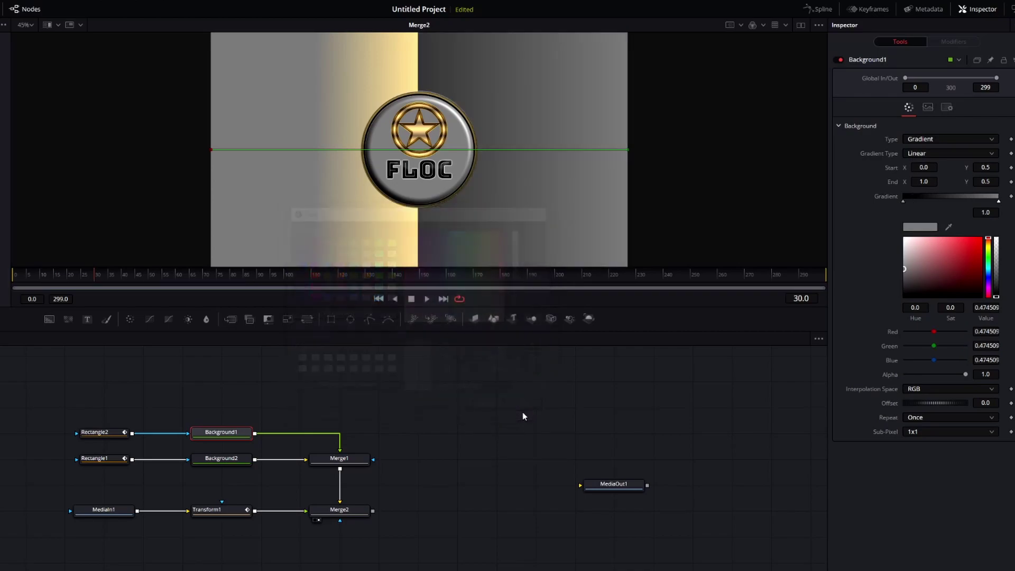
- Copy the HTML color code of the light gold end stop in Background2's gradient
{"action": "left_click", "coordinate": [230, 462]}
{"action": "left_click", "coordinate": [990, 199]}
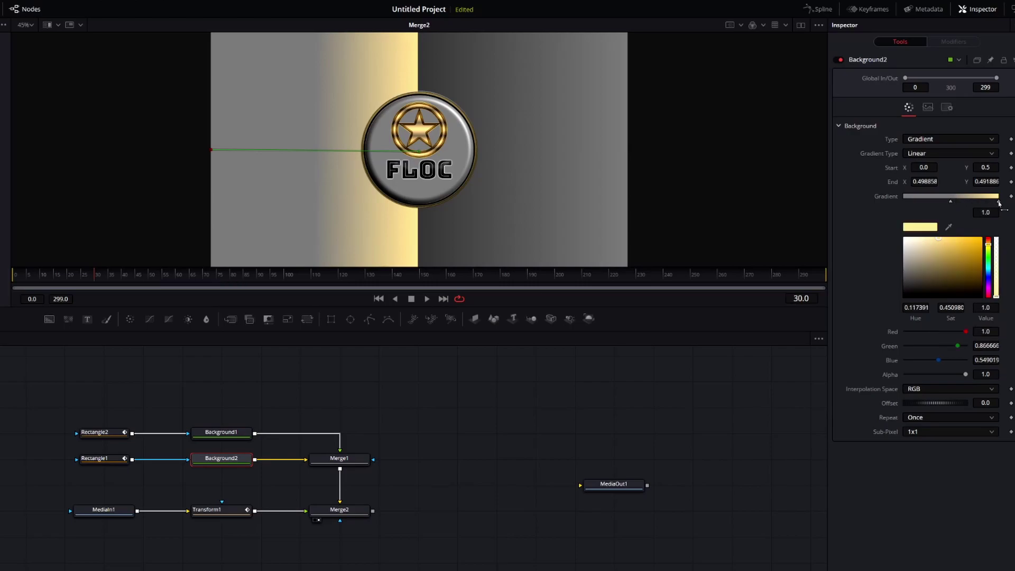
{"action": "left_click", "coordinate": [915, 227]}
{"action": "triple_click", "coordinate": [471, 390]}
{"action": "right_click", "coordinate": [472, 391]}
{"action": "left_click", "coordinate": [472, 390]}
{"action": "right_click", "coordinate": [469, 389]}
{"action": "double_click", "coordinate": [469, 389]}
{"action": "right_click", "coordinate": [469, 389]}
{"action": "left_click", "coordinate": [488, 428]}
{"action": "key", "text": "Escape"}
- Set the start color of Background1's gradient to the light gold copied from Background2
{"action": "left_click", "coordinate": [223, 432]}
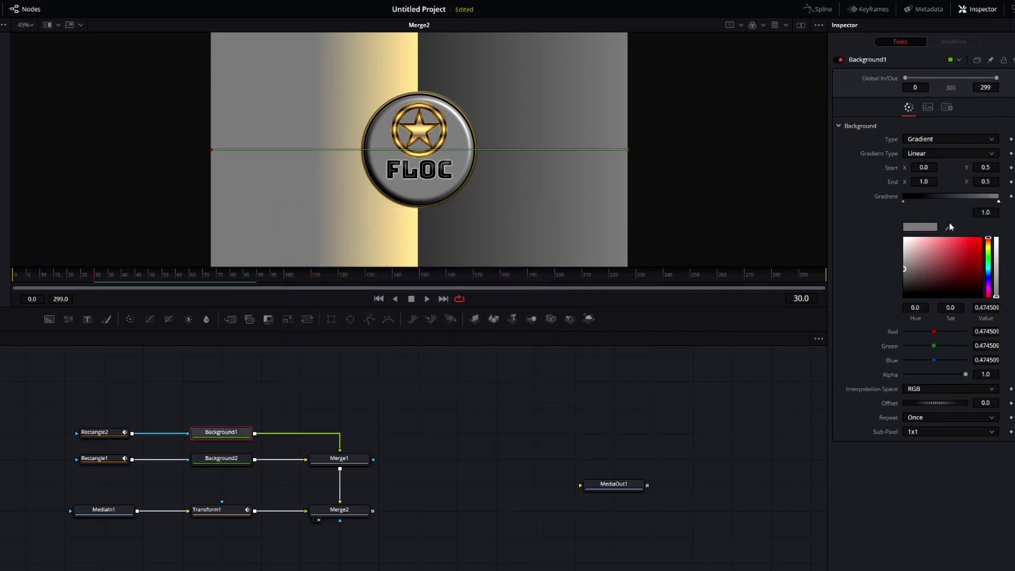
{"action": "left_click", "coordinate": [904, 202]}
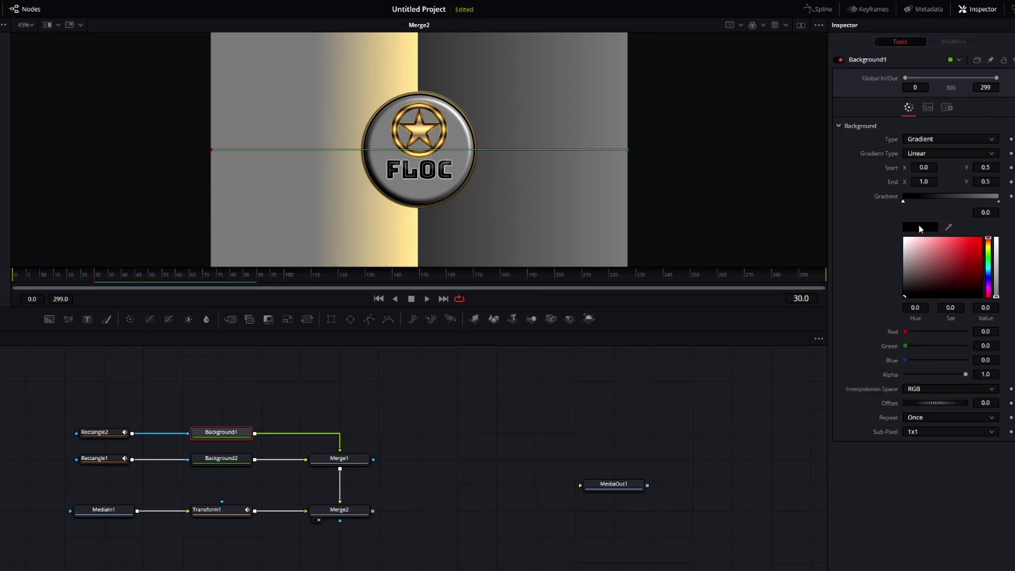
{"action": "left_click", "coordinate": [920, 227]}
{"action": "double_click", "coordinate": [468, 389]}
{"action": "right_click", "coordinate": [469, 389]}
{"action": "left_click", "coordinate": [498, 440]}
{"action": "left_click", "coordinate": [528, 406]}
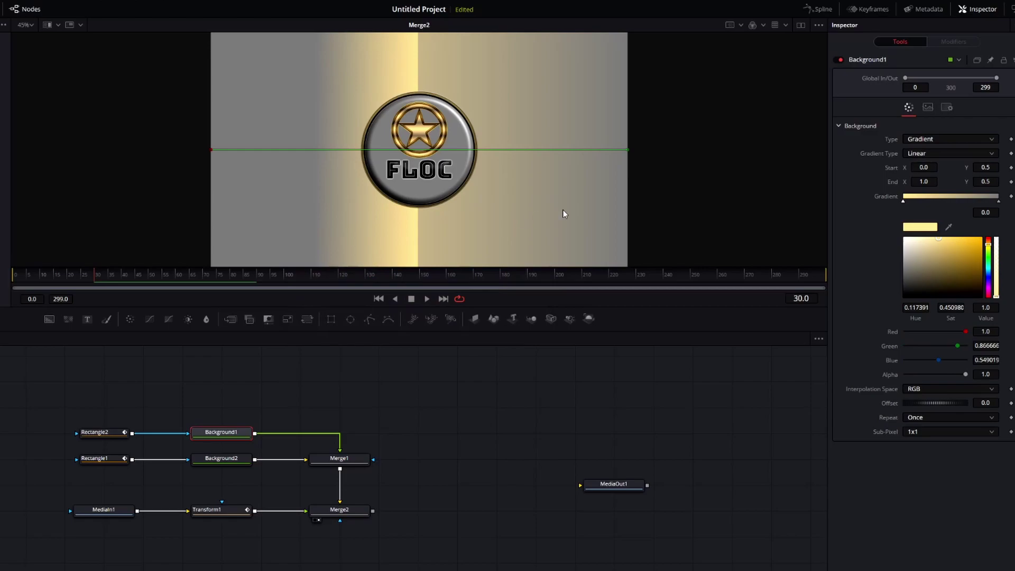
- Move the gray stop of Background1's gradient to position 0.5
{"action": "left_click", "coordinate": [999, 201]}
{"action": "left_click", "coordinate": [986, 212]}
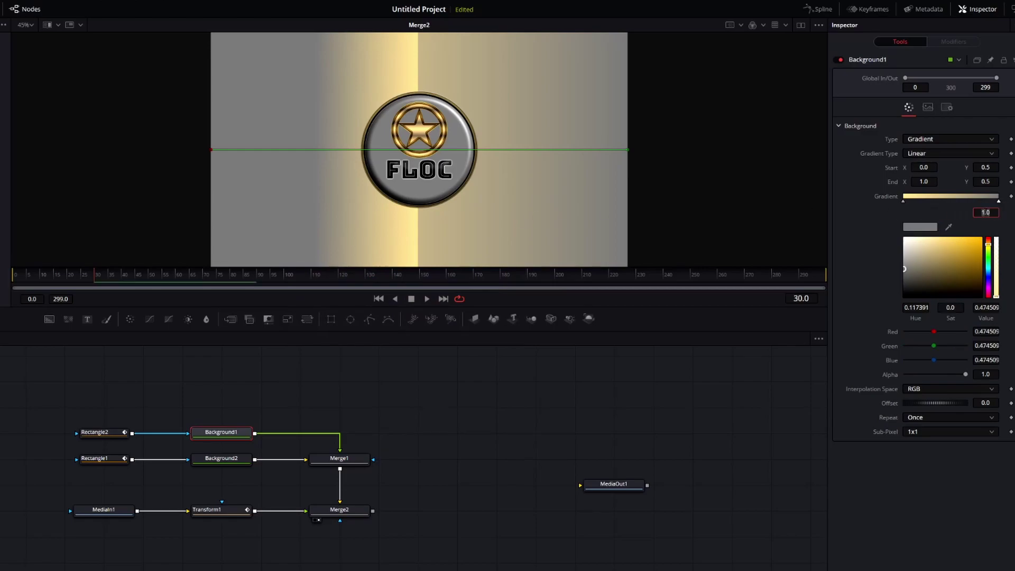
{"action": "key", "text": "BackSpace"}
{"action": "type", "text": ".5"}
{"action": "key", "text": "Tab"}
- Place the Start of Background1's gradient at the image center, about X 0.510, Y 0.504
{"action": "left_click", "coordinate": [231, 457]}
{"action": "left_click", "coordinate": [229, 436]}
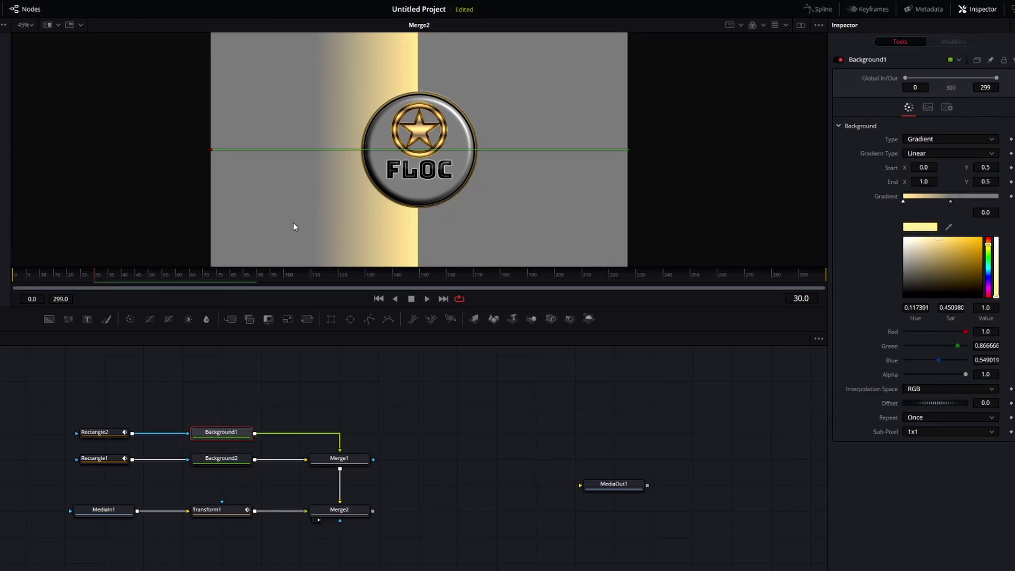
{"action": "left_click_drag", "start_coordinate": [210, 150], "coordinate": [423, 151]}
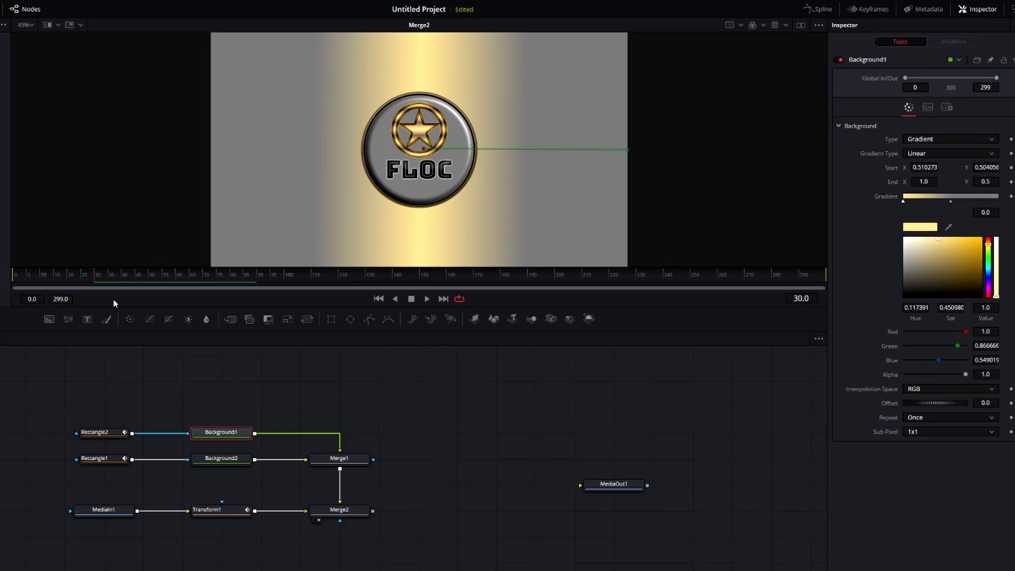
- Play the Merge2 animation from frame 0 a few times and return to the first frame
{"action": "left_click_drag", "start_coordinate": [97, 276], "coordinate": [11, 280]}
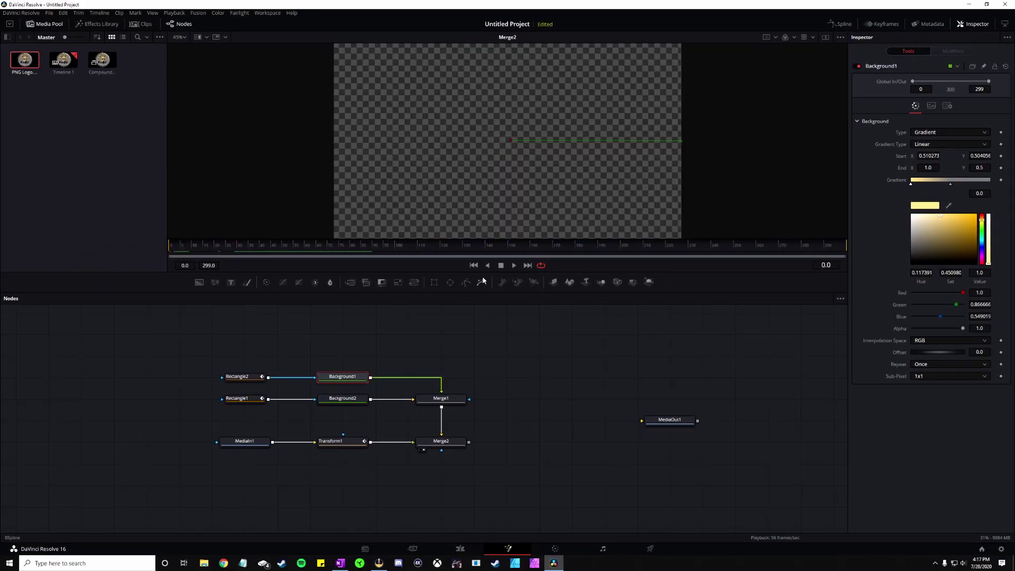
{"action": "left_click", "coordinate": [514, 266]}
{"action": "left_click", "coordinate": [473, 265]}
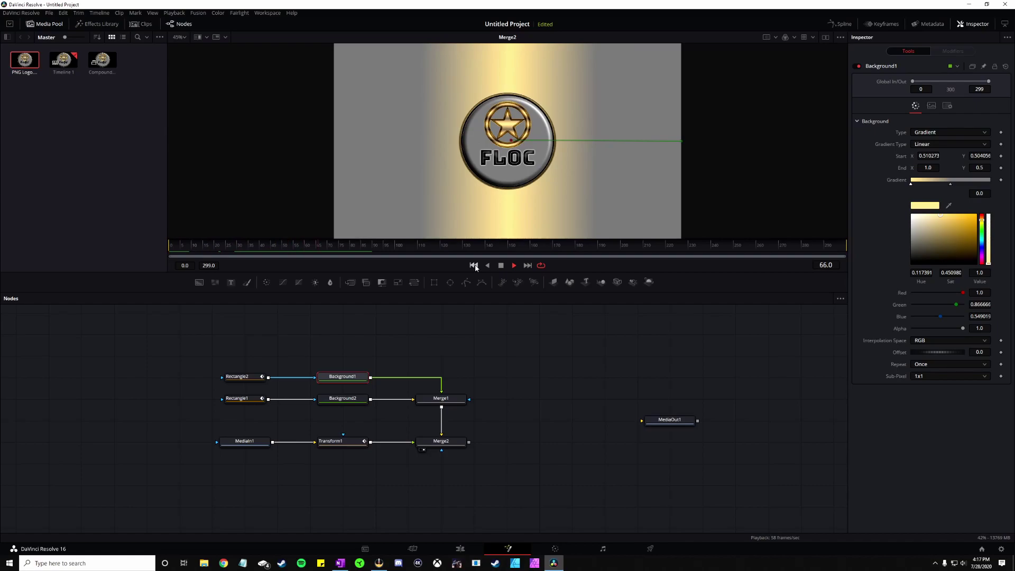
{"action": "left_click", "coordinate": [474, 266]}
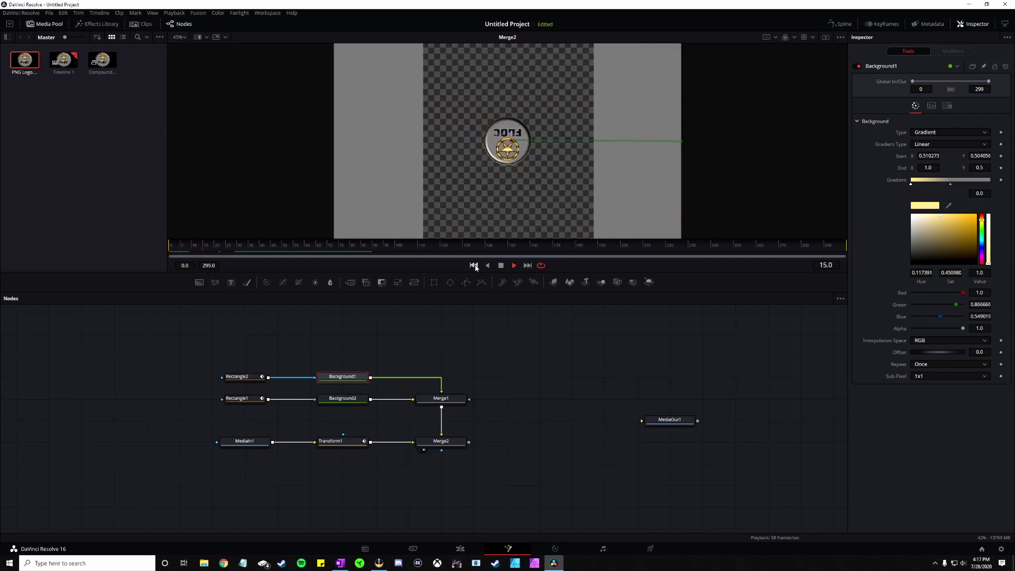
{"action": "left_click", "coordinate": [473, 265]}
{"action": "left_click", "coordinate": [501, 266]}
{"action": "left_click_drag", "start_coordinate": [307, 254], "coordinate": [169, 254]}
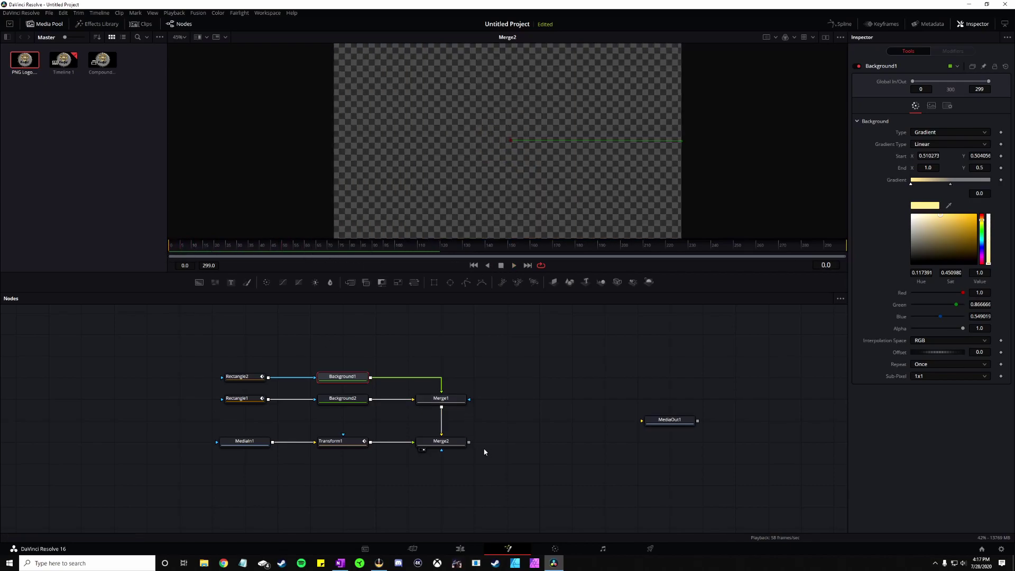
- Move MediaOut1 beside Merge2, connect Merge2's output to it, and show MediaOut1 in the viewer
{"action": "left_click_drag", "start_coordinate": [669, 420], "coordinate": [539, 443]}
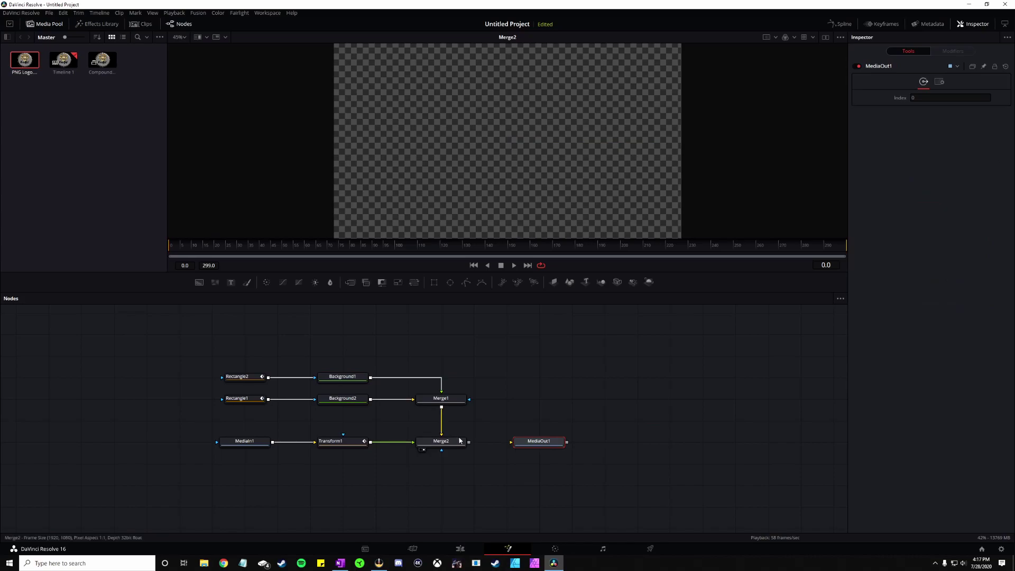
{"action": "left_click_drag", "start_coordinate": [469, 444], "coordinate": [521, 442]}
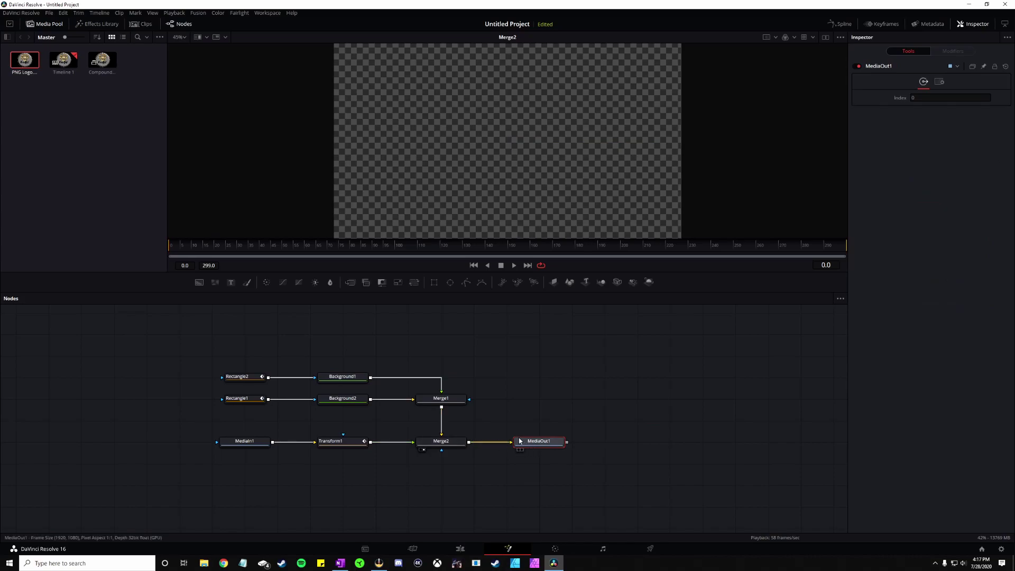
{"action": "left_click_drag", "start_coordinate": [522, 151], "coordinate": [522, 152]}
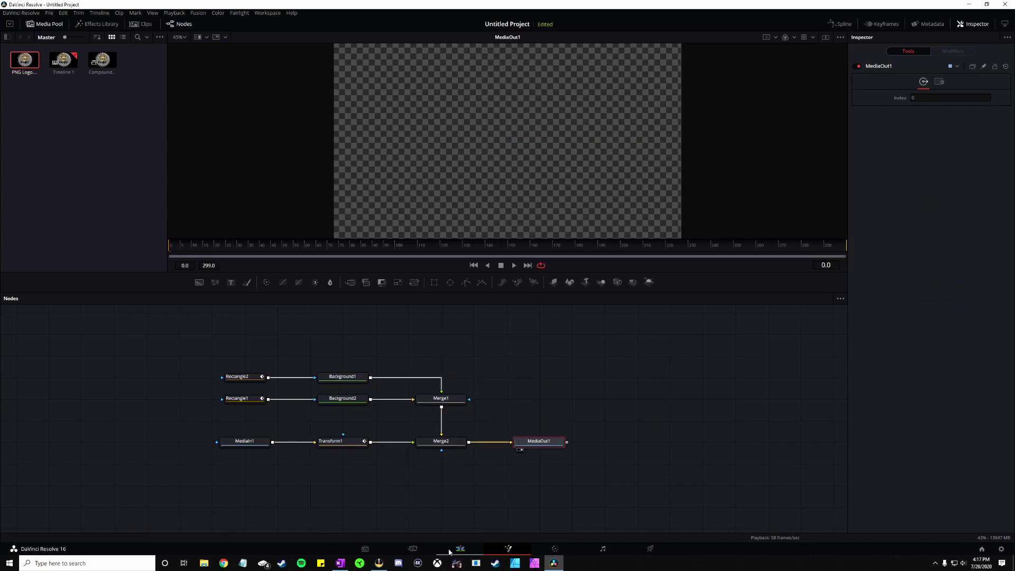
- Switch to the Edit page and play Compound Clip 1 to check the finished animation on the timeline
{"action": "left_click", "coordinate": [460, 548]}
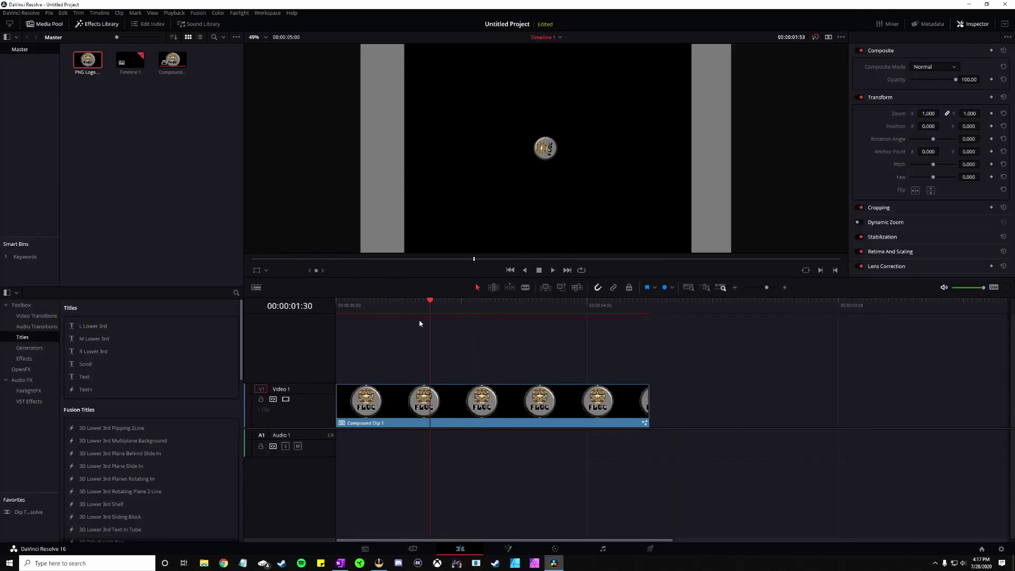
{"action": "left_click", "coordinate": [553, 272]}
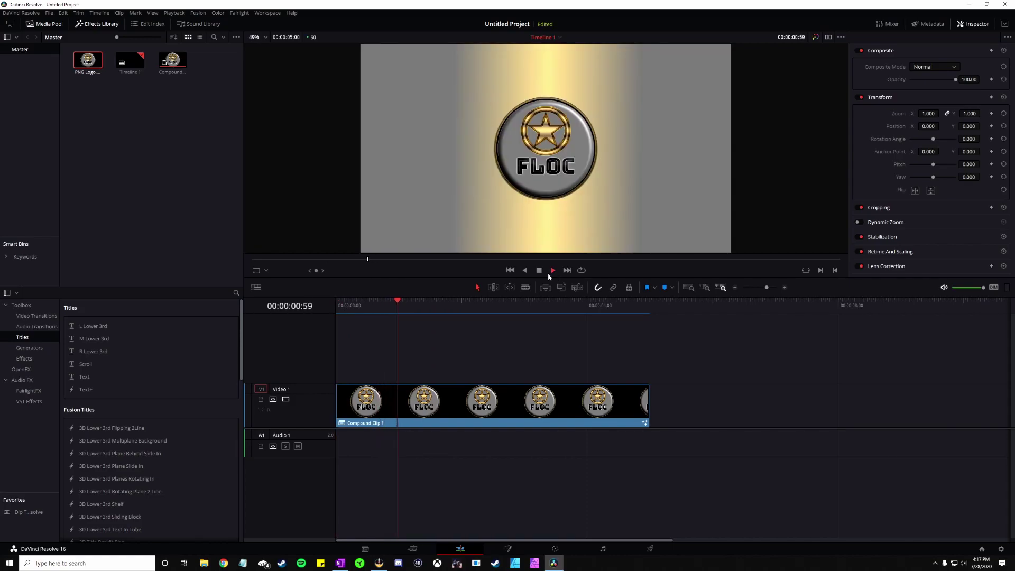
{"action": "left_click", "coordinate": [511, 270]}
{"action": "left_click", "coordinate": [391, 300]}
{"action": "mouse_move", "coordinate": [395, 297]}
{"action": "left_mouse_down"}
{"action": "mouse_move", "coordinate": [410, 300]}
{"action": "mouse_move", "coordinate": [330, 306]}
{"action": "mouse_move", "coordinate": [394, 304]}
{"action": "left_mouse_up"}
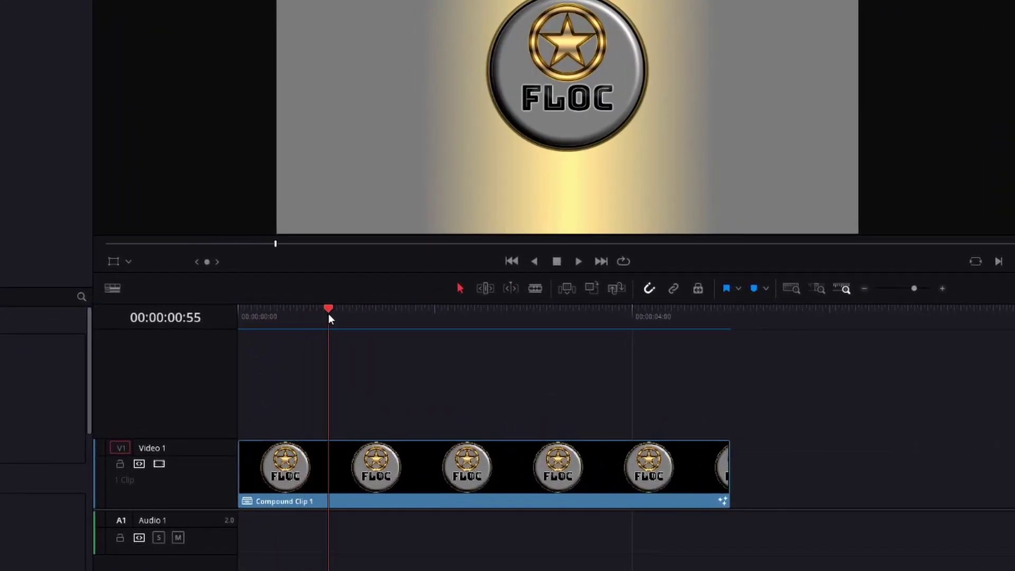
- Split Compound Clip 1 at 00:00:02:02 and delete the segment after the cut
{"action": "left_click_drag", "start_coordinate": [328, 313], "coordinate": [438, 326]}
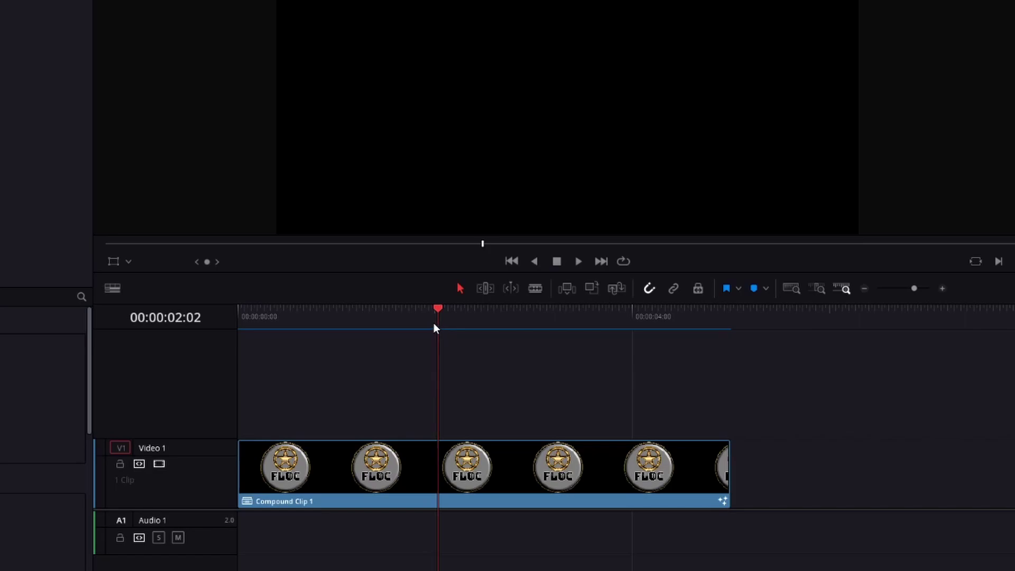
{"action": "left_click", "coordinate": [474, 457]}
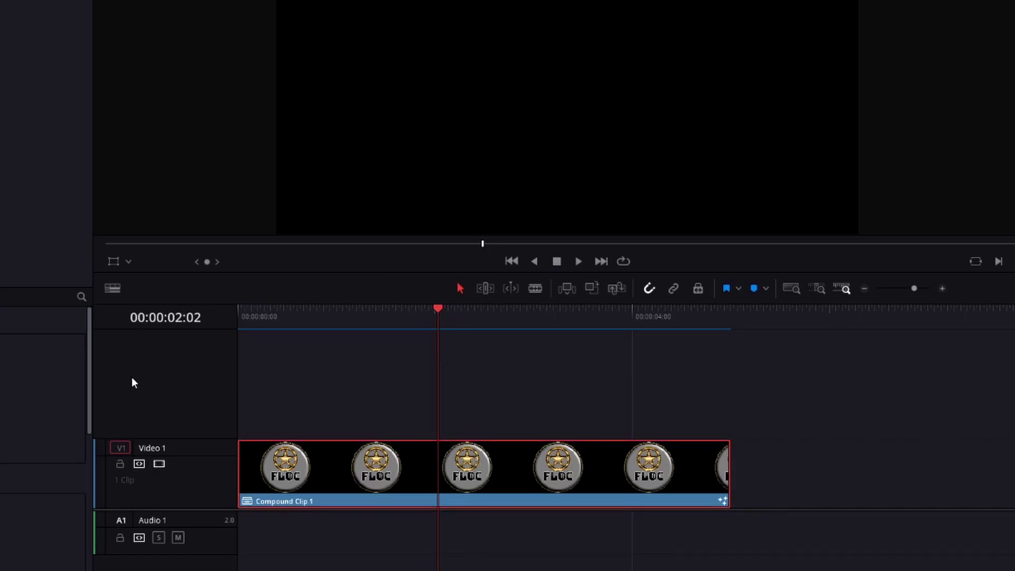
{"action": "left_click", "coordinate": [541, 288]}
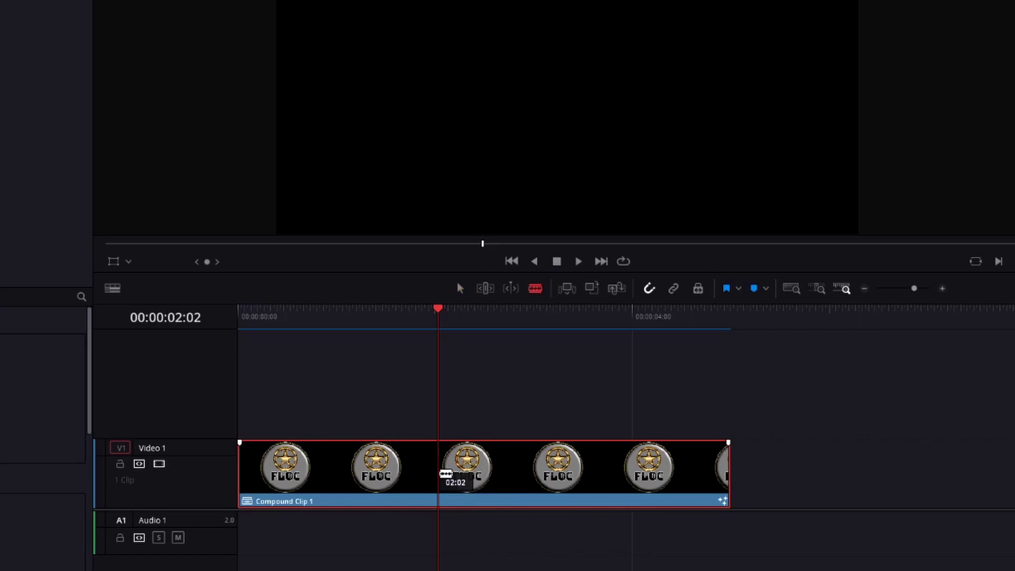
{"action": "left_click", "coordinate": [440, 478]}
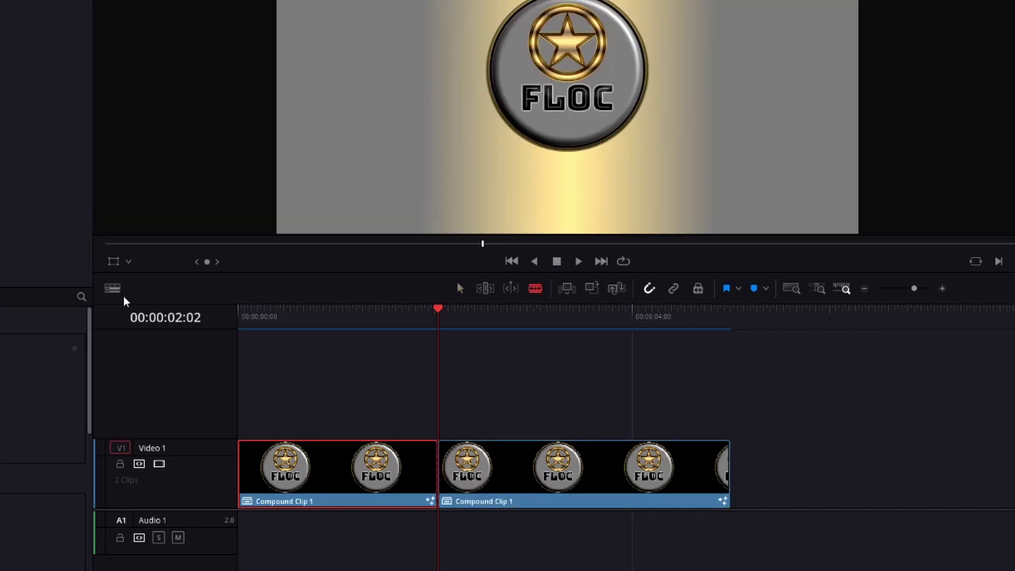
{"action": "left_click", "coordinate": [459, 290]}
{"action": "left_click", "coordinate": [495, 458]}
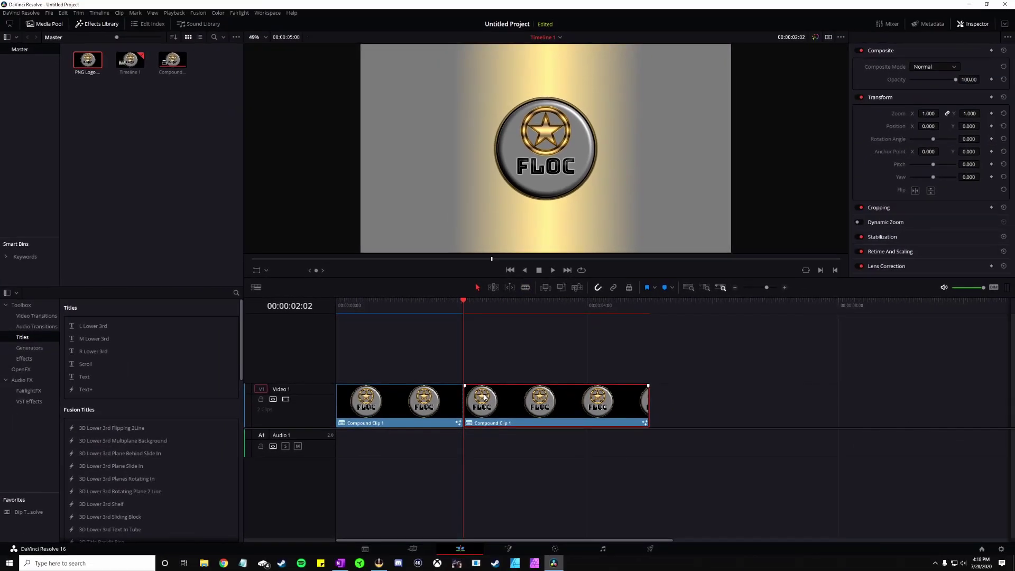
{"action": "key", "text": "Delete"}
- Play the trimmed clip from the start of the timeline
{"action": "key", "text": "Home"}
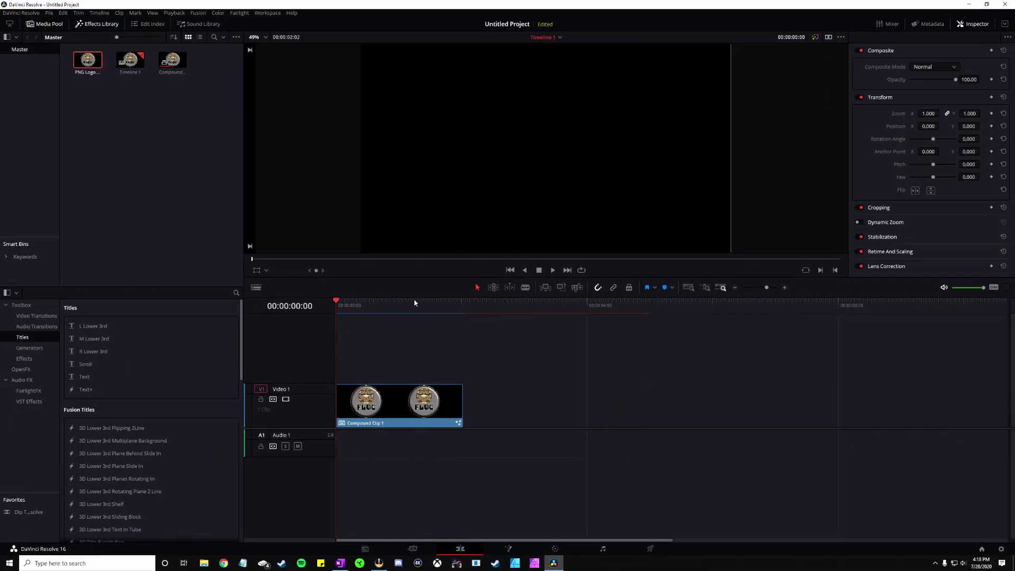
{"action": "left_click", "coordinate": [553, 270]}
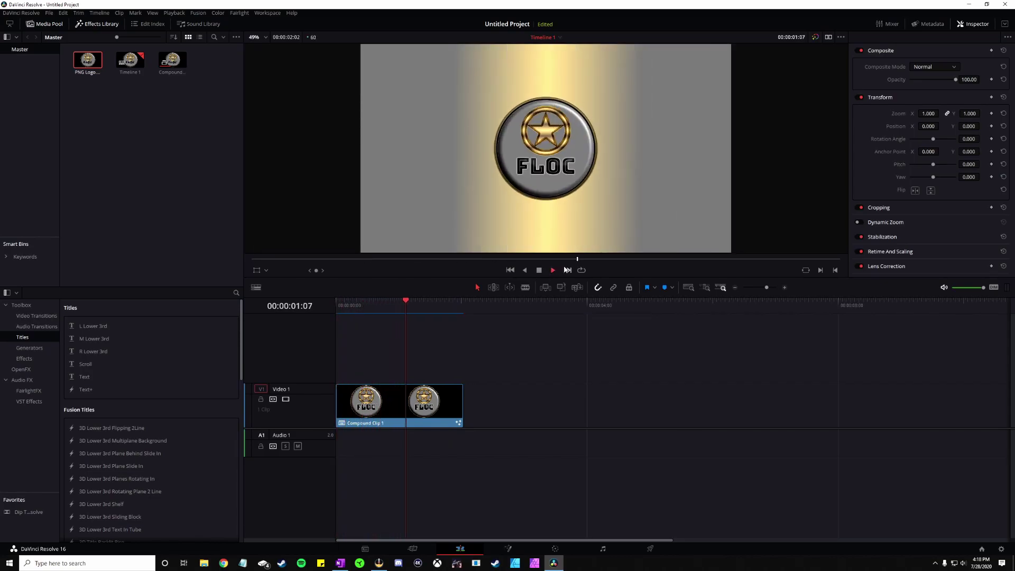
{"action": "left_click", "coordinate": [509, 270]}
{"action": "left_click", "coordinate": [553, 271]}
- Create a new compound clip from the trimmed clip, keeping the default name Compound Clip 2
{"action": "right_click", "coordinate": [422, 406]}
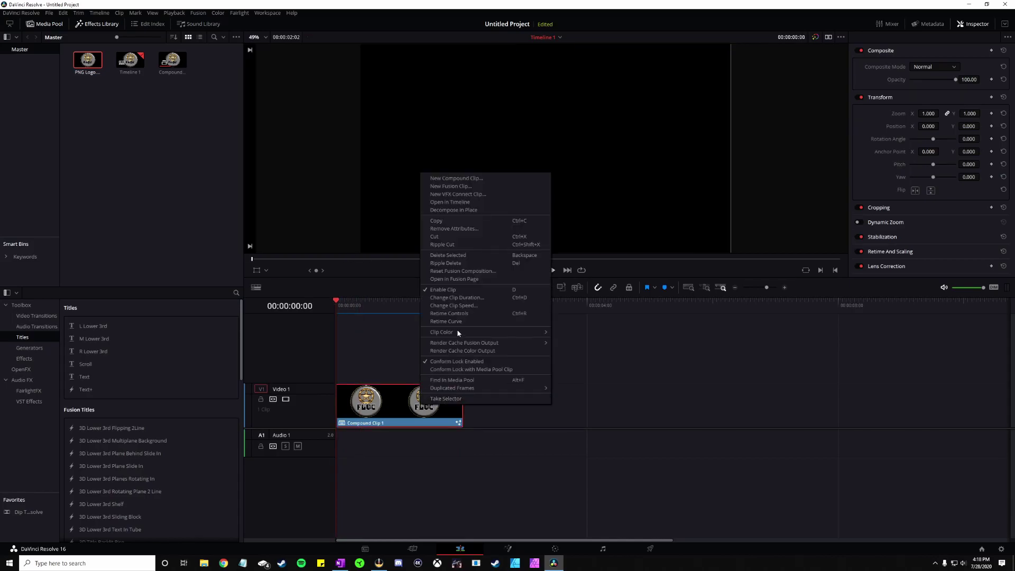
{"action": "left_click", "coordinate": [464, 178]}
{"action": "left_click", "coordinate": [556, 303]}
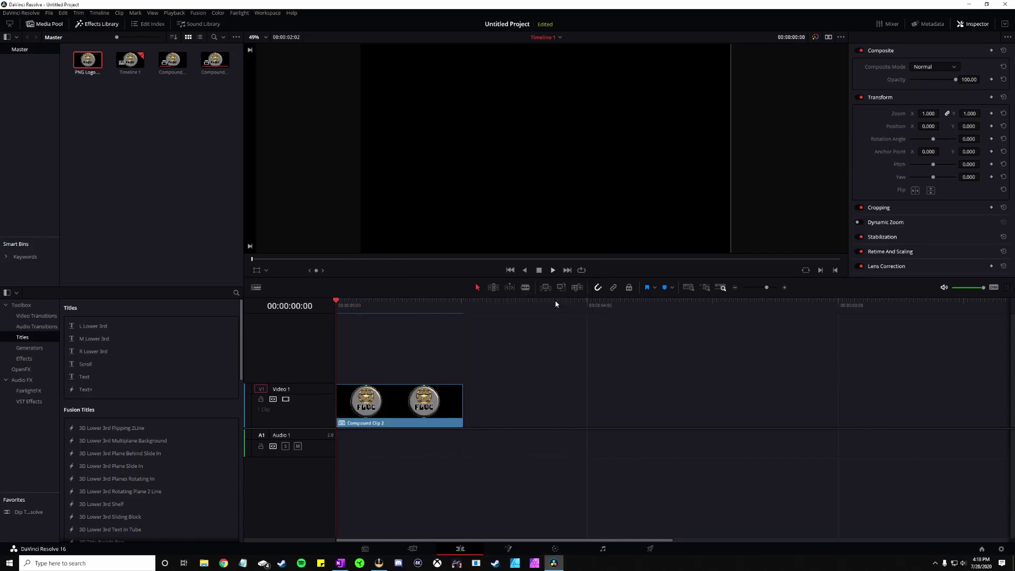
- Switch to the Deliver page and set the render filename to Test
{"action": "left_click", "coordinate": [653, 549]}
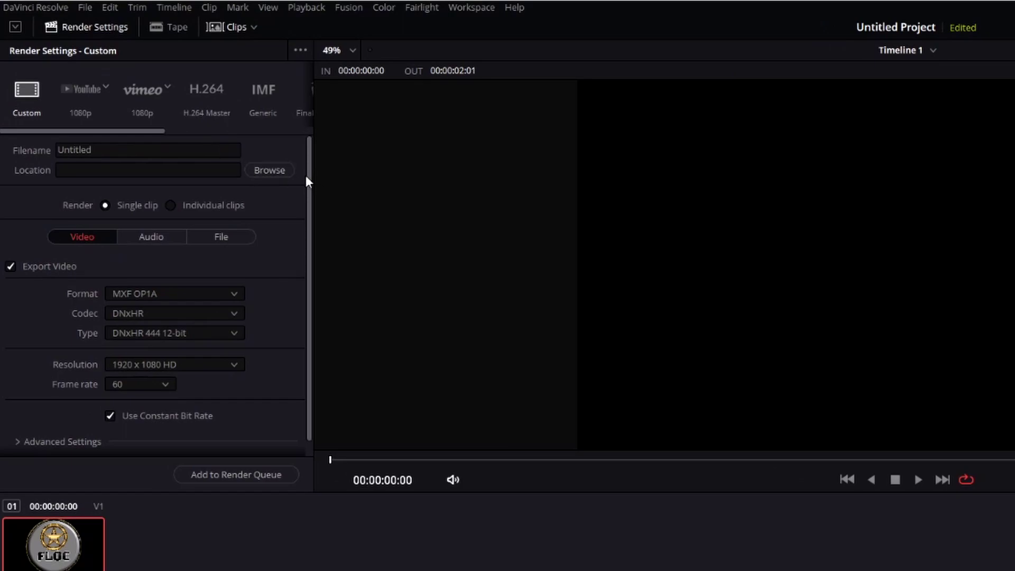
{"action": "left_click", "coordinate": [132, 148]}
{"action": "double_click", "coordinate": [131, 148]}
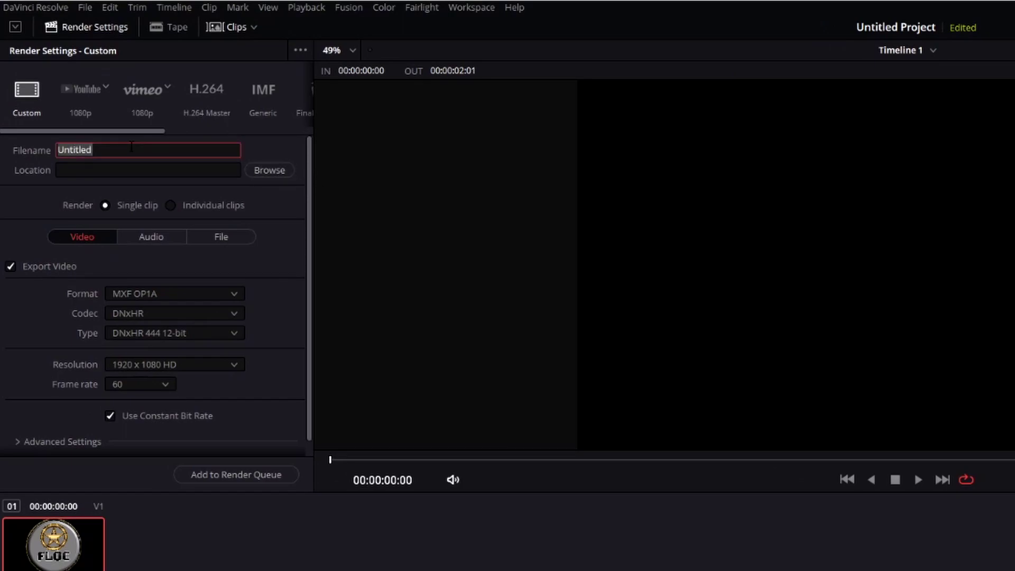
{"action": "type", "text": "Tes"}
{"action": "scroll", "coordinate": [132, 147], "scroll_direction": "down", "scroll_amount": 1}
{"action": "scroll", "coordinate": [263, 189], "scroll_direction": "up", "scroll_amount": 1}
{"action": "left_click", "coordinate": [263, 189]}
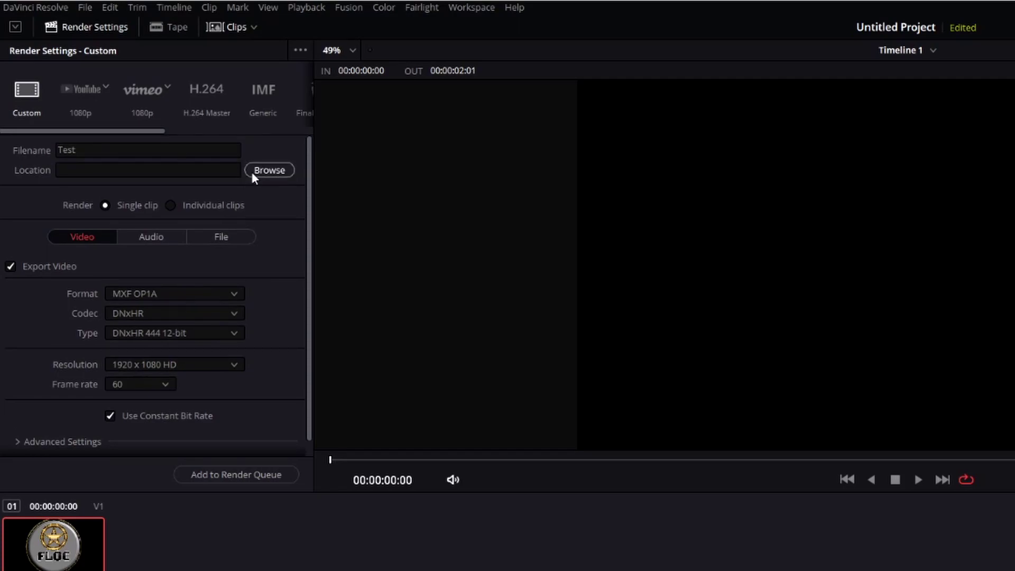
- Set the render location to the Desktop folder with QuickTime format, and choose to render individual clips
{"action": "left_click", "coordinate": [269, 171]}
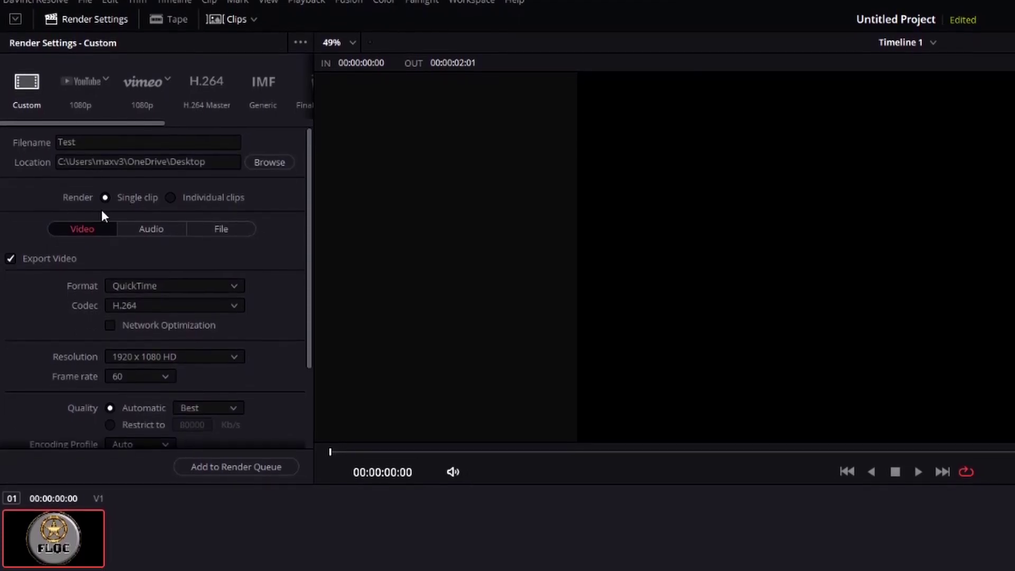
{"action": "left_click", "coordinate": [171, 194]}
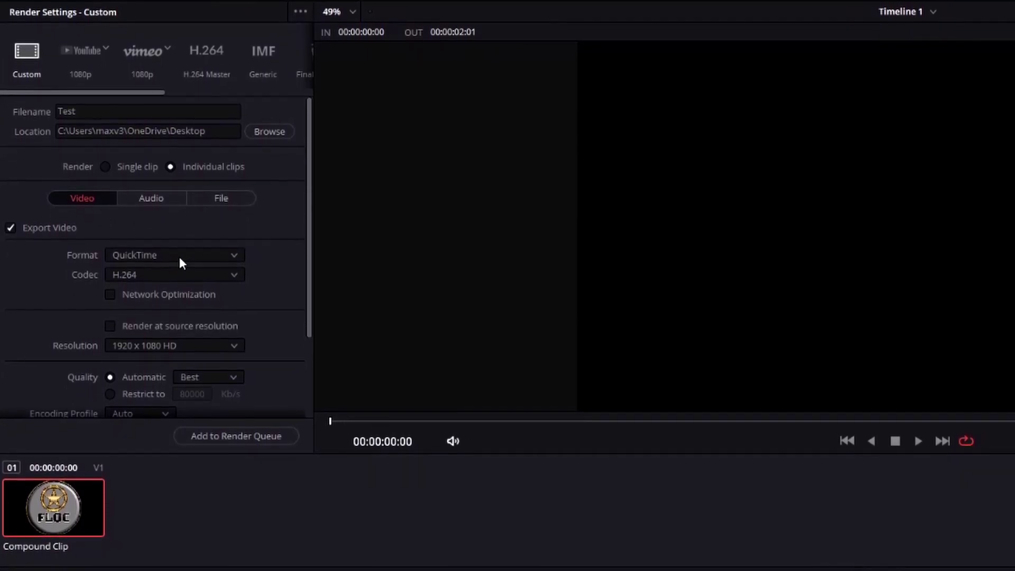
- Set the video codec to GoPro CineForm with type RGB 16-bit, and enable Export Alpha
{"action": "left_click", "coordinate": [175, 270]}
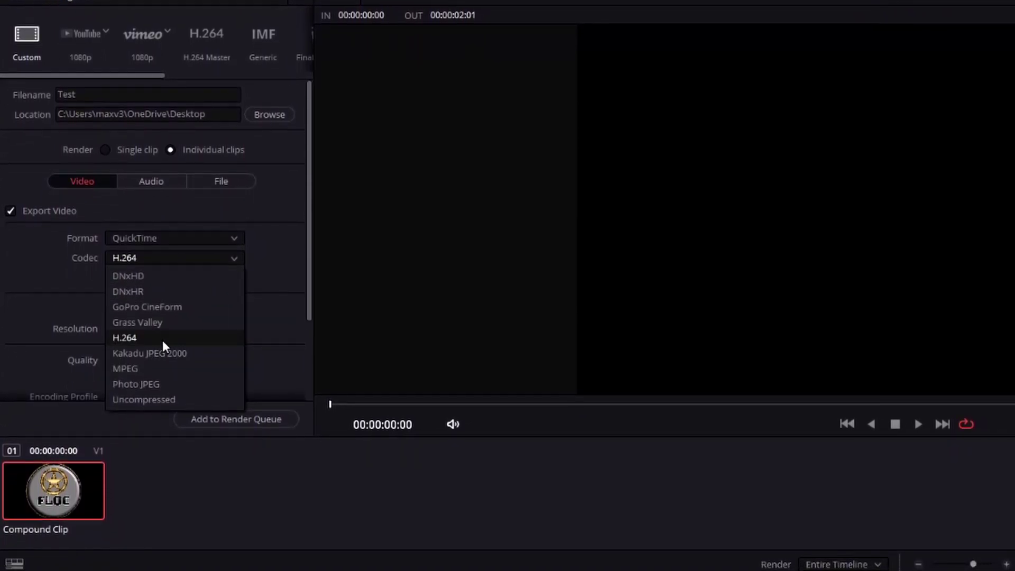
{"action": "left_click", "coordinate": [151, 309]}
{"action": "left_click", "coordinate": [154, 278]}
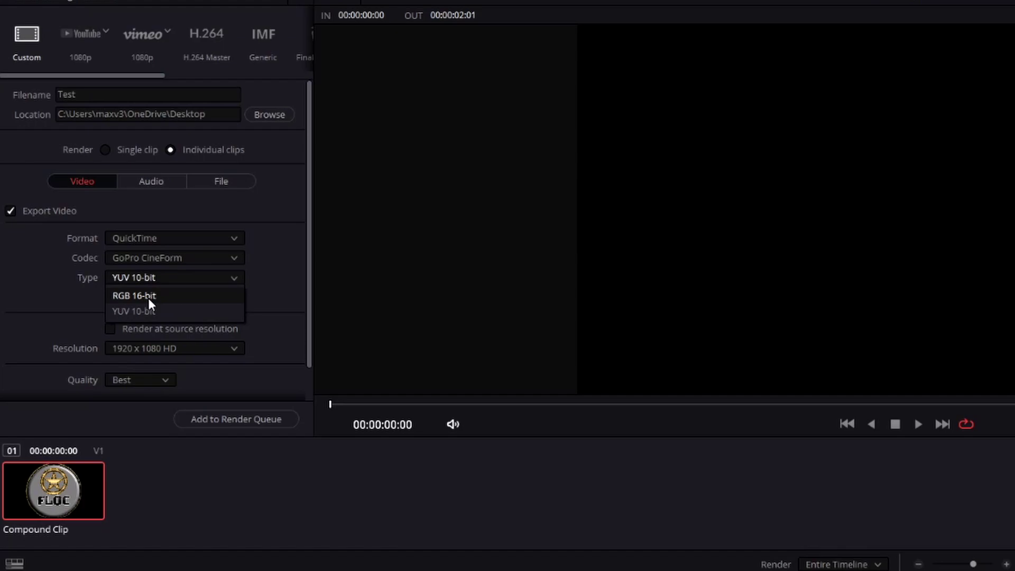
{"action": "left_click", "coordinate": [149, 299]}
{"action": "scroll", "coordinate": [117, 369], "scroll_direction": "down", "scroll_amount": 1}
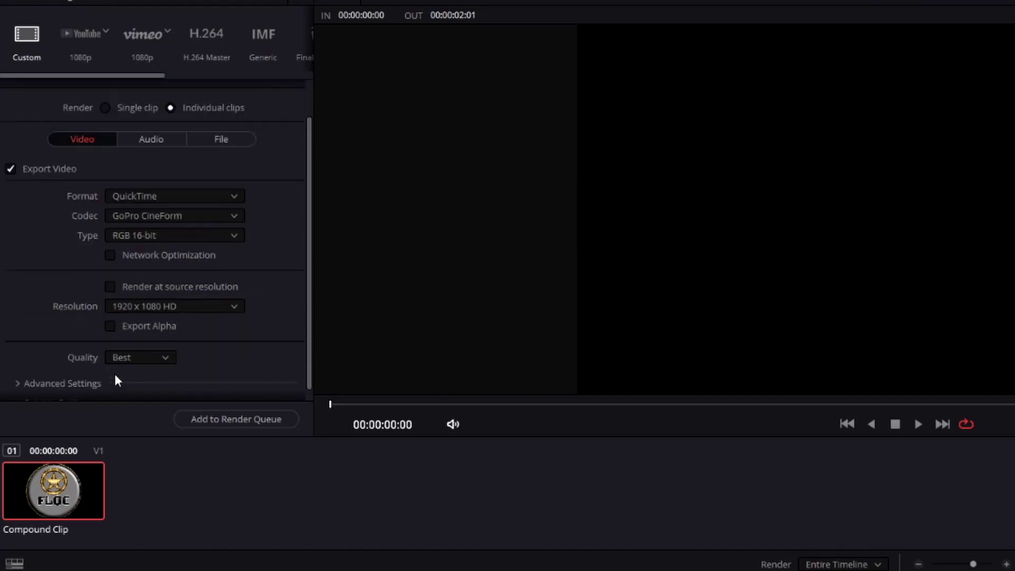
{"action": "left_click", "coordinate": [111, 327]}
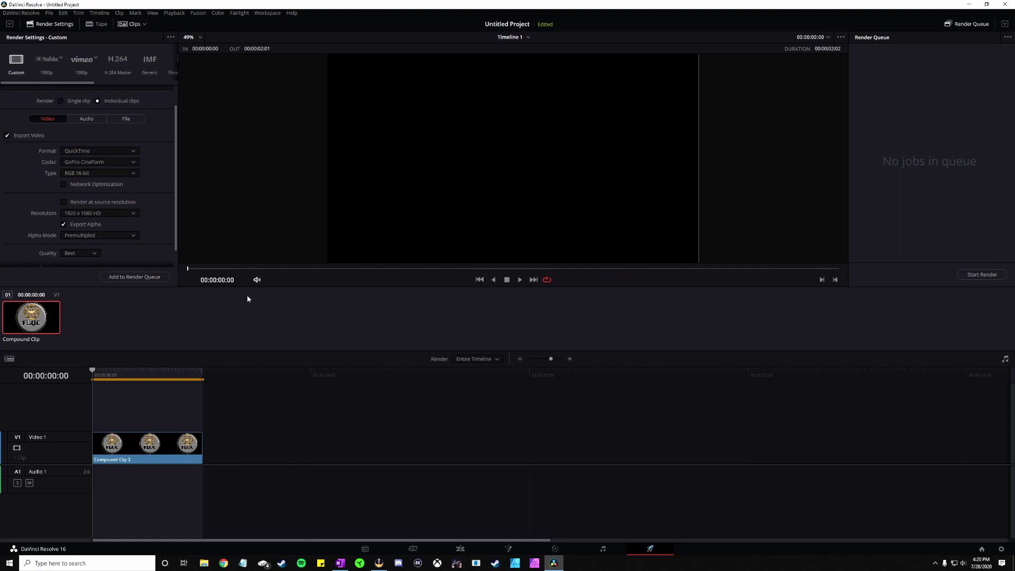
- Queue and render the Test job, and scrub the timeline through Compound Clip 2 to its end at 00:00:02:02
{"action": "left_click", "coordinate": [138, 276]}
{"action": "left_click", "coordinate": [982, 274]}
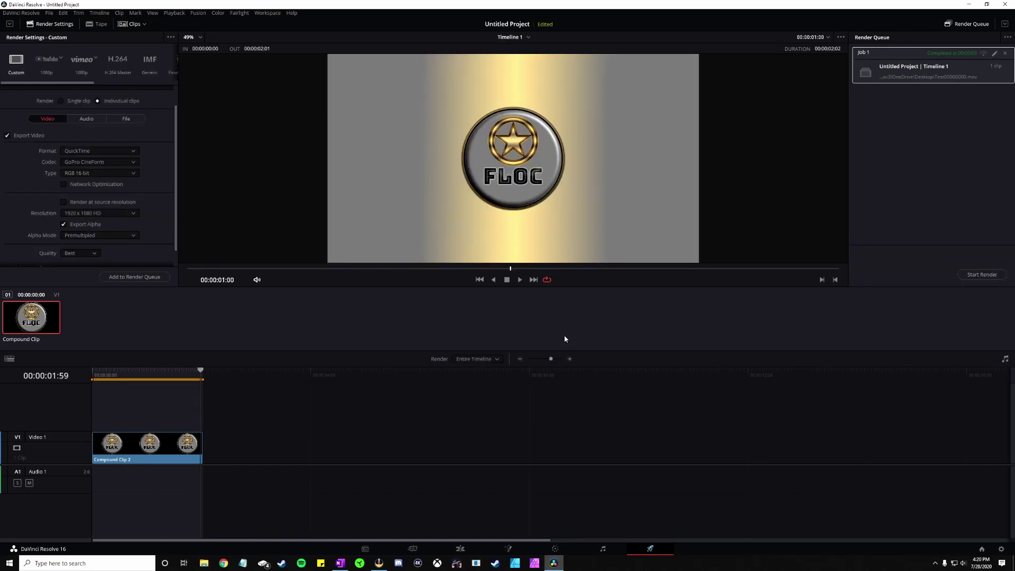
{"action": "left_click_drag", "start_coordinate": [94, 373], "coordinate": [204, 399]}
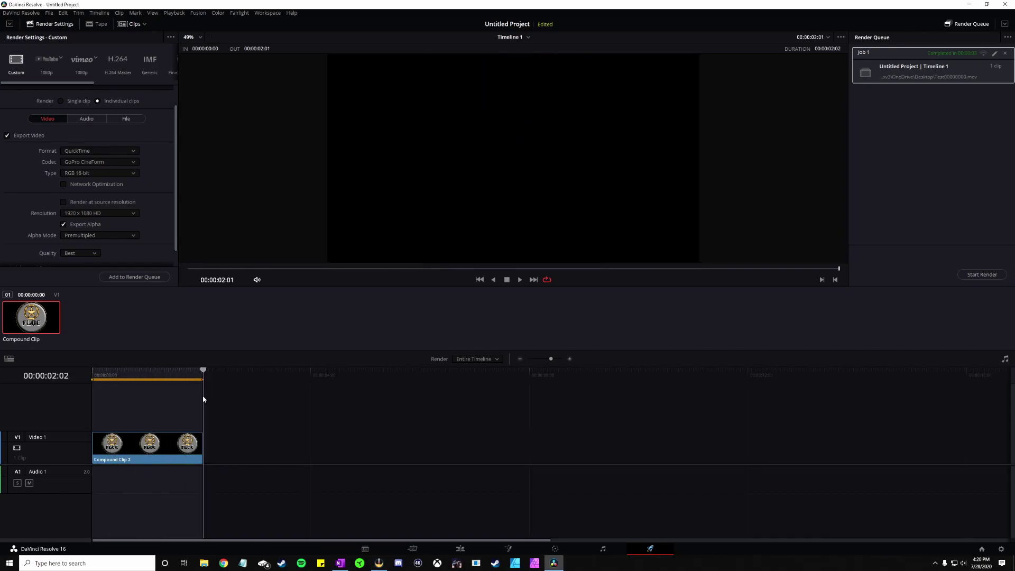